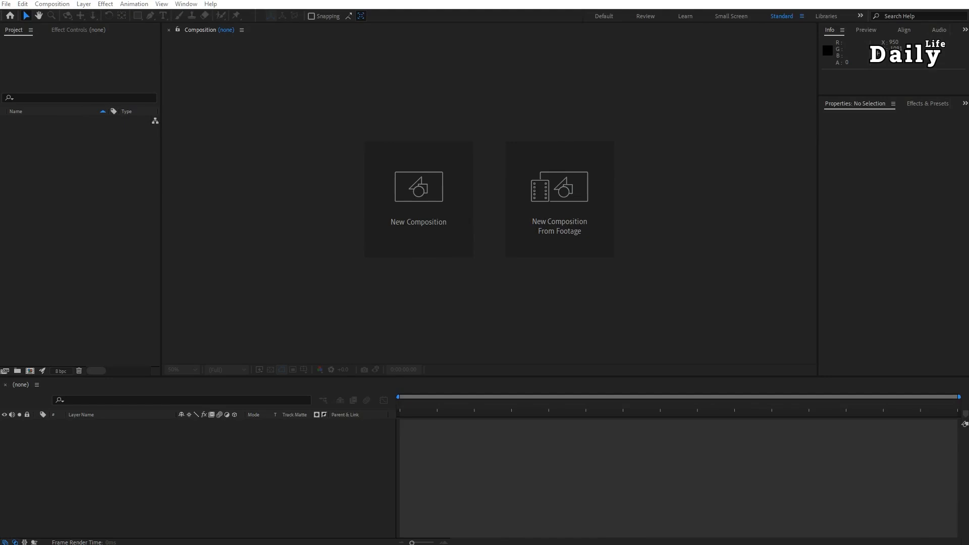
- Create a new composition and add the text "More Options" roughly centred in the frame
click(30, 372)
key(Return)
key(ctrl+t)
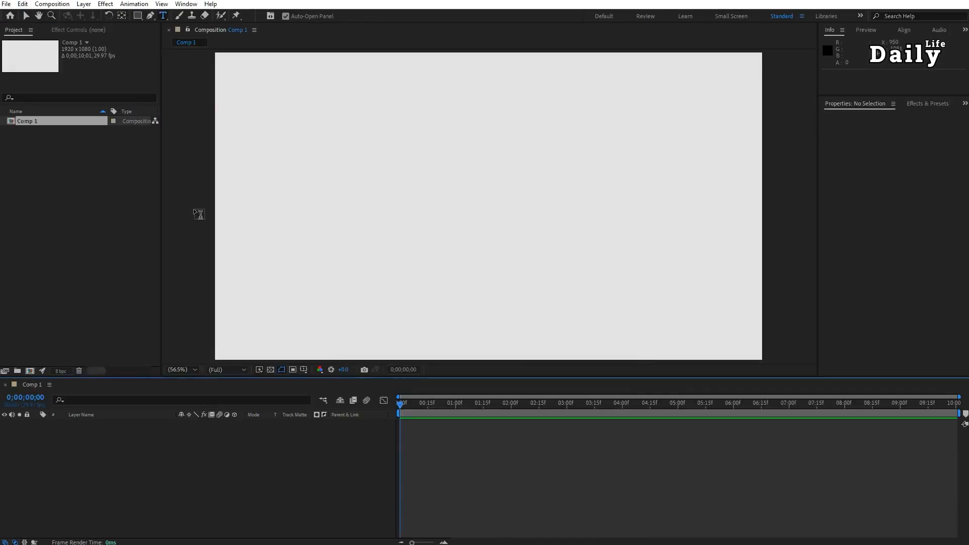
click(265, 207)
text(More Options)
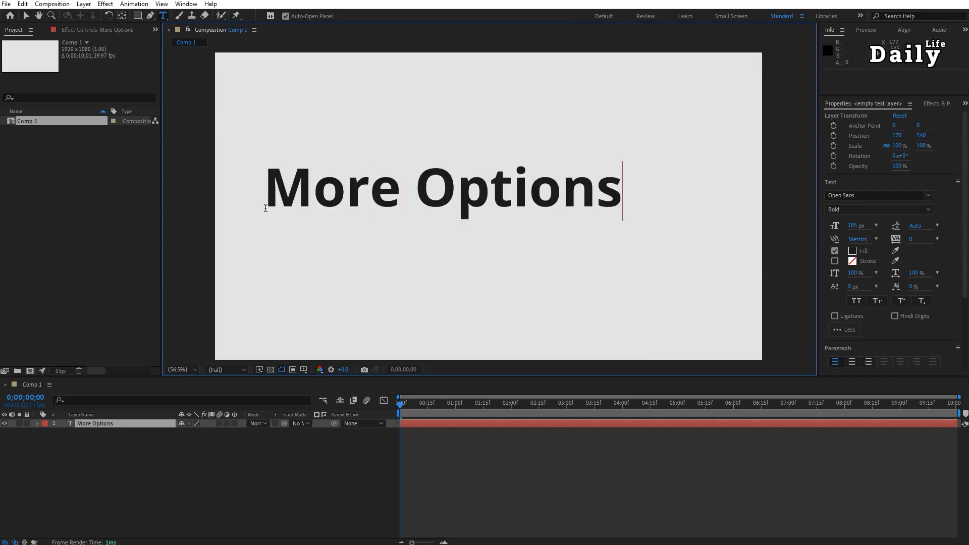
key(Escape)
key(v)
drag(493, 201, 527, 213)
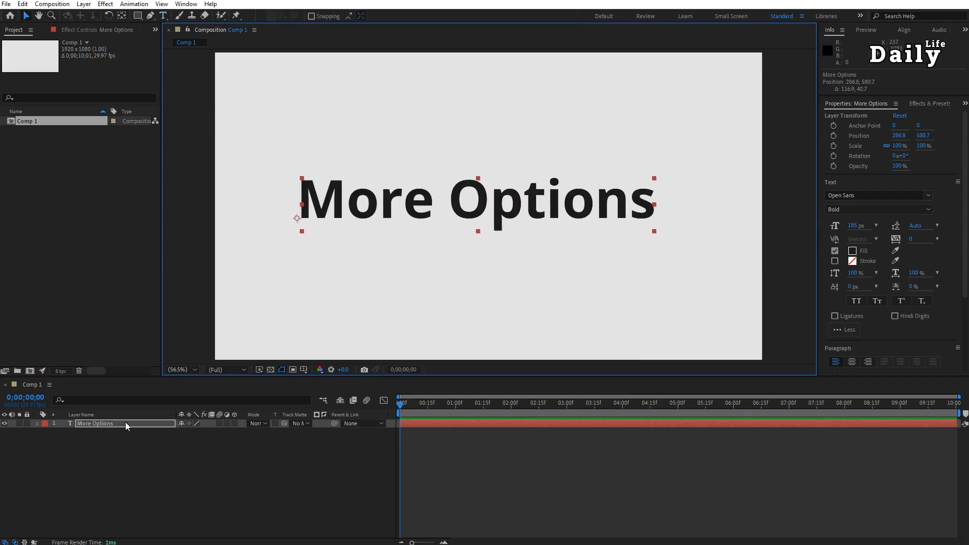
- In the text layer's More Options, use Character anchor point grouping and set the vertical Grouping Alignment to 79%
click(37, 423)
click(46, 432)
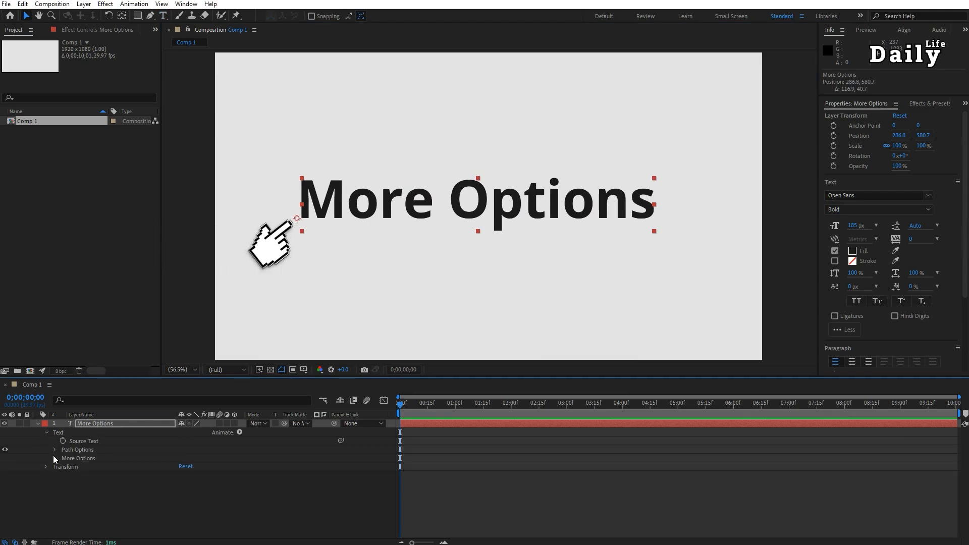
click(55, 459)
click(224, 467)
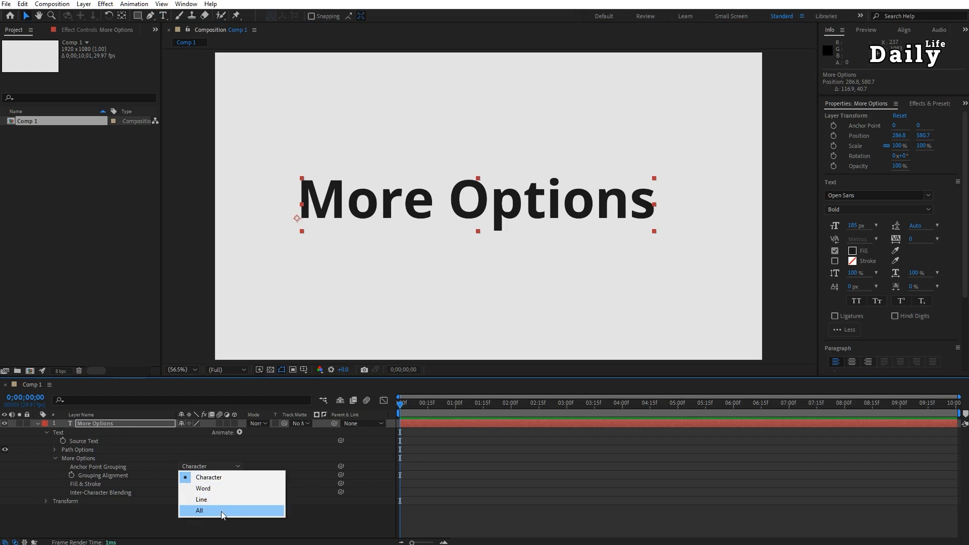
click(237, 478)
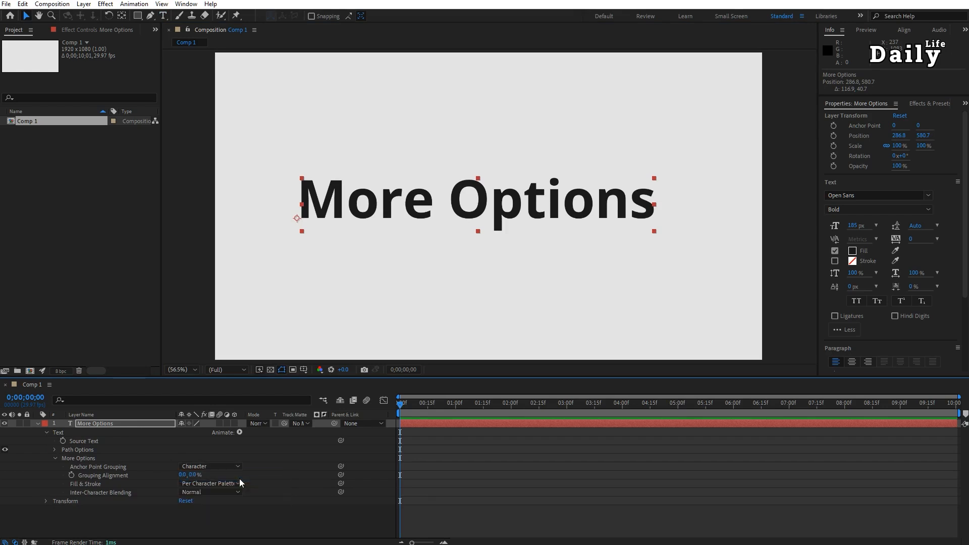
drag(193, 478, 232, 476)
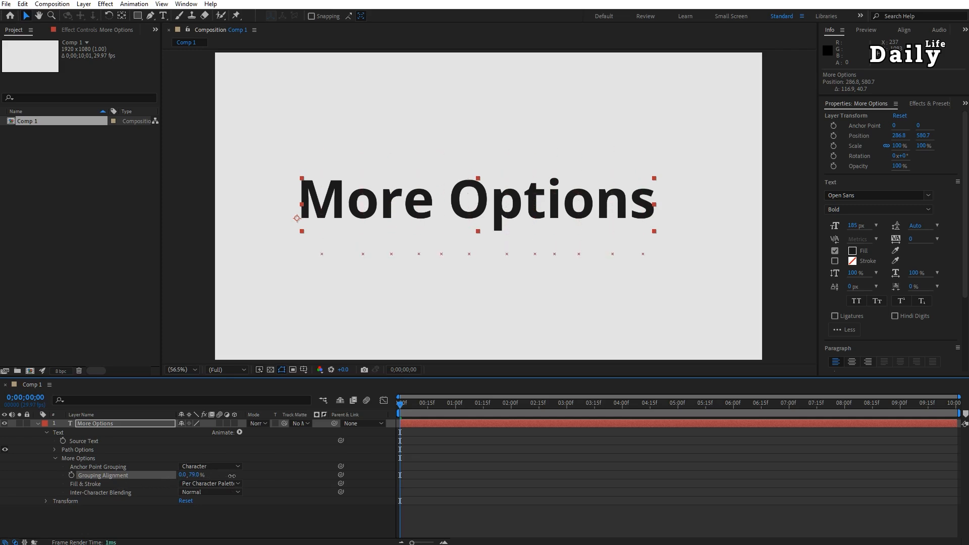
- Try rotating the whole text layer through its Transform Rotation and look over the available text animator properties
click(46, 501)
mouse_move(182, 525)
mouse_down()
mouse_move(214, 527)
mouse_move(188, 527)
mouse_up()
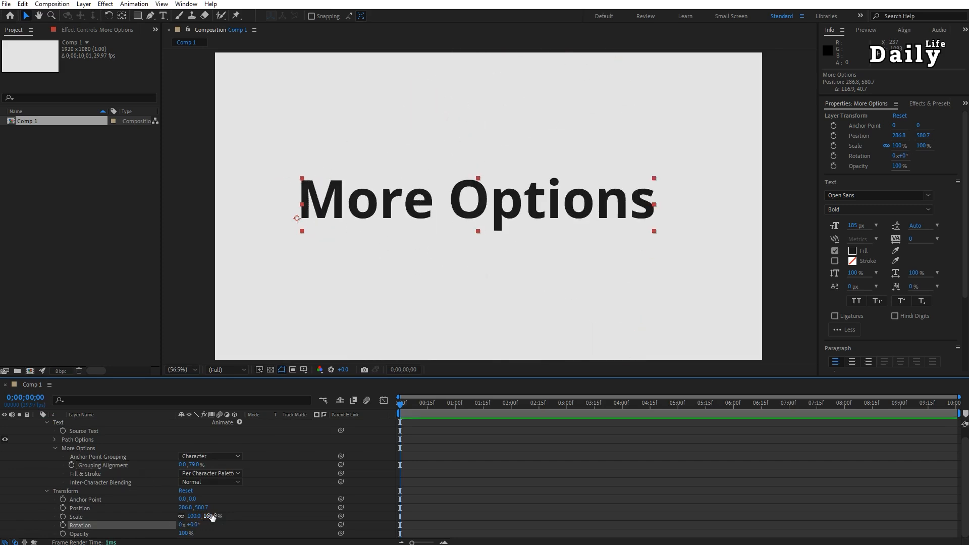
click(240, 423)
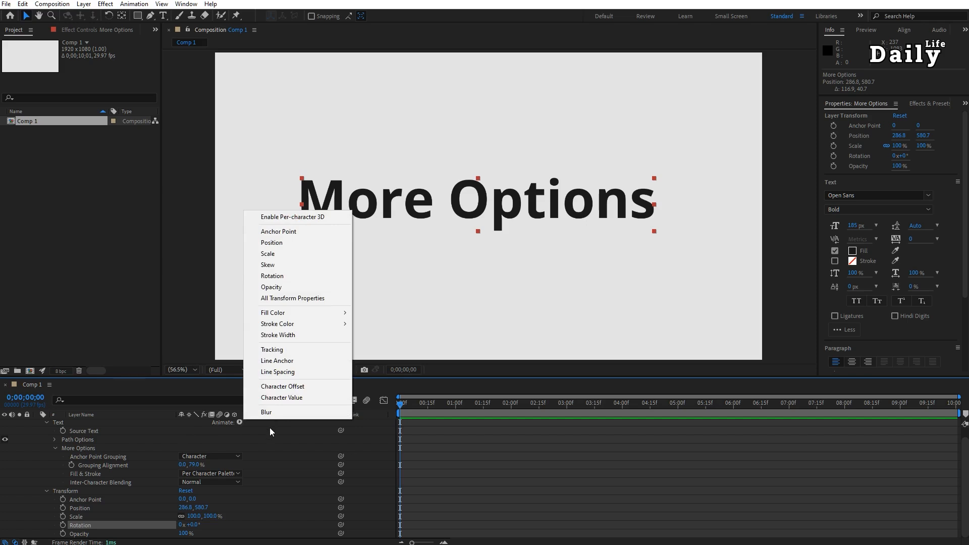
- Check the Fill & Stroke ordering choices and enable a 51 px orange stroke on the text
click(234, 474)
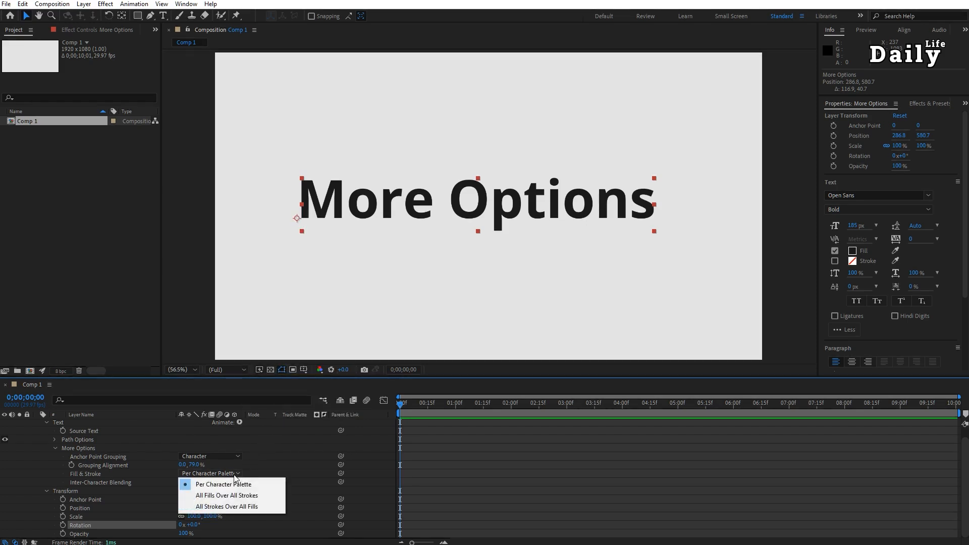
click(834, 261)
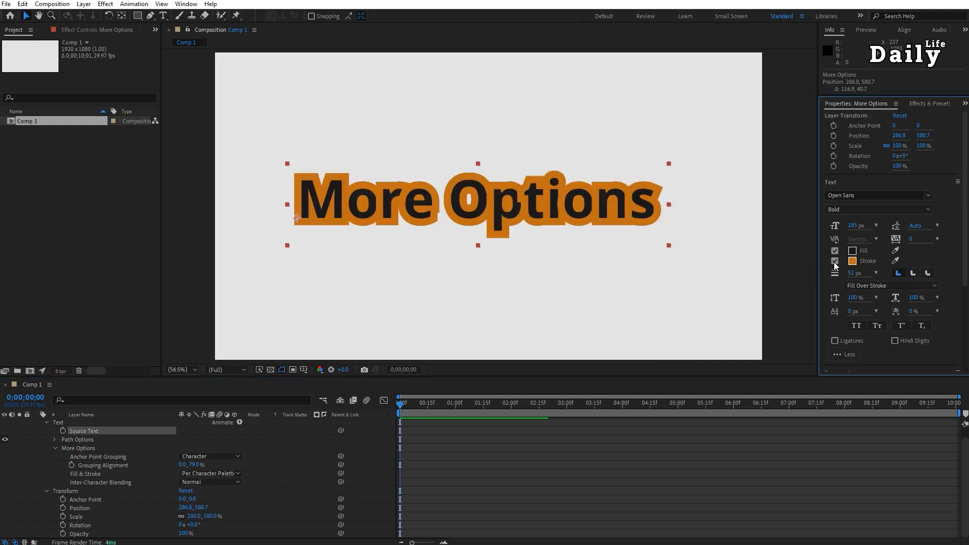
click(869, 285)
click(834, 286)
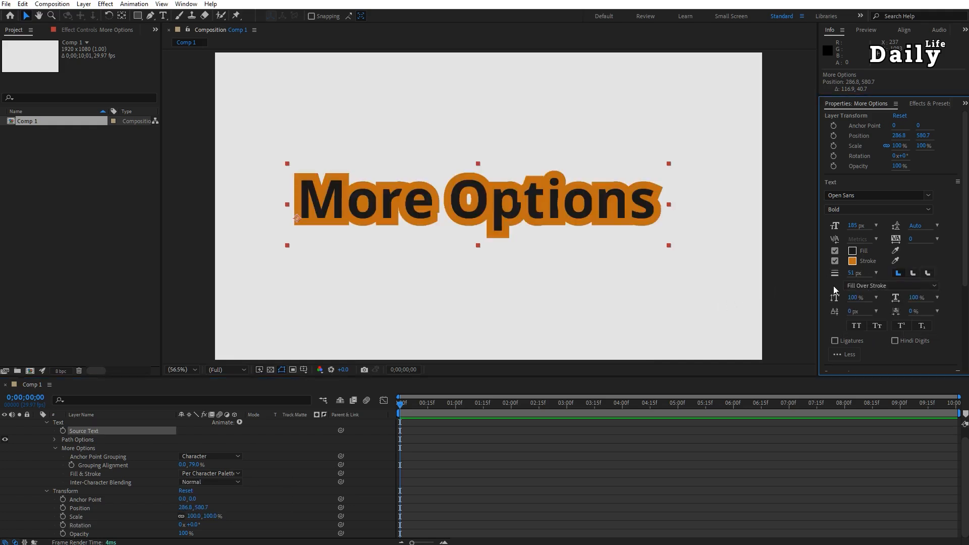
- Try Multiply, Linear Dodge and Vivid Light for Inter-Character Blending, restore Normal, and turn off the text stroke
click(219, 483)
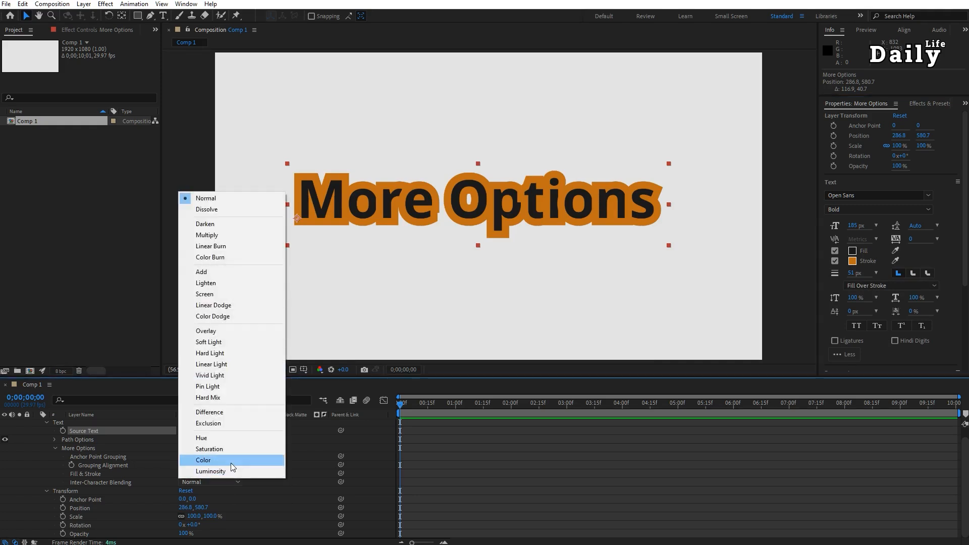
click(235, 234)
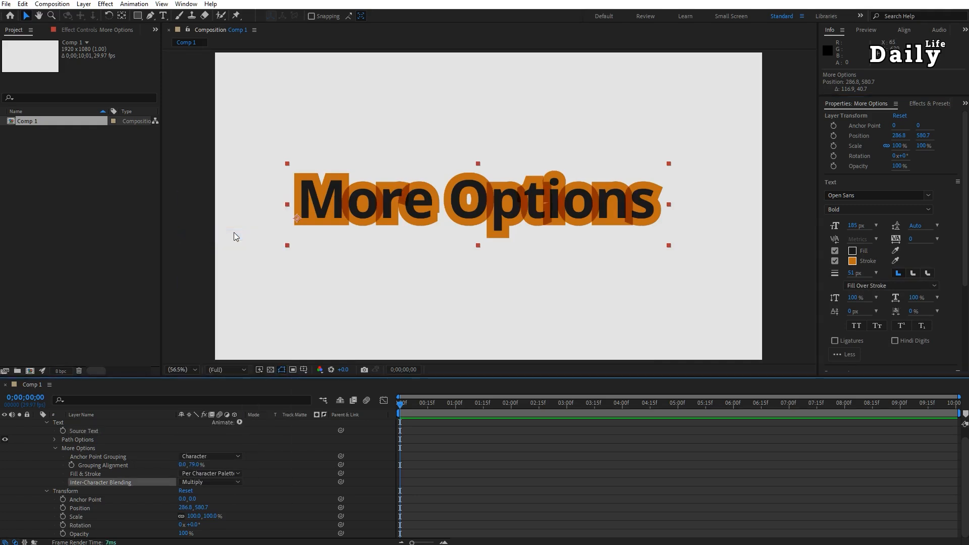
click(214, 482)
click(248, 302)
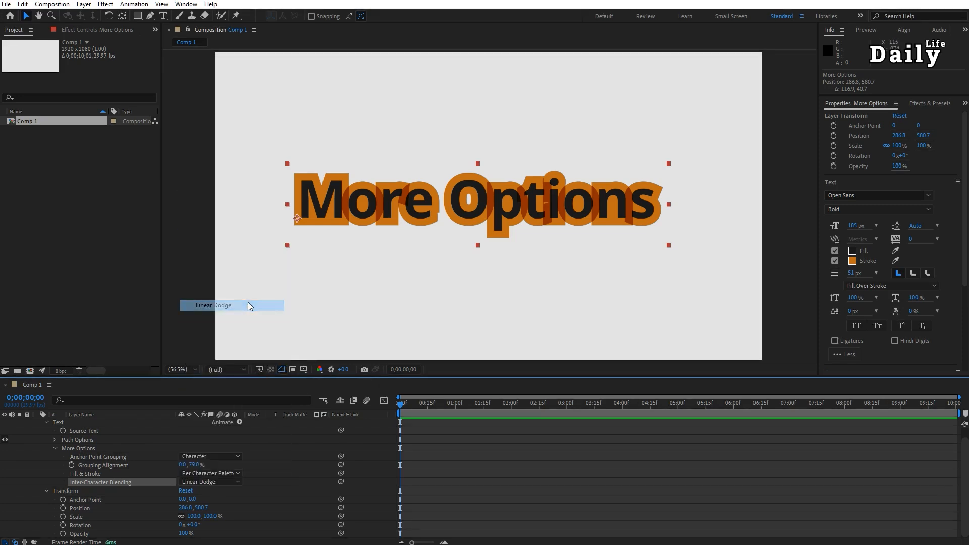
click(214, 483)
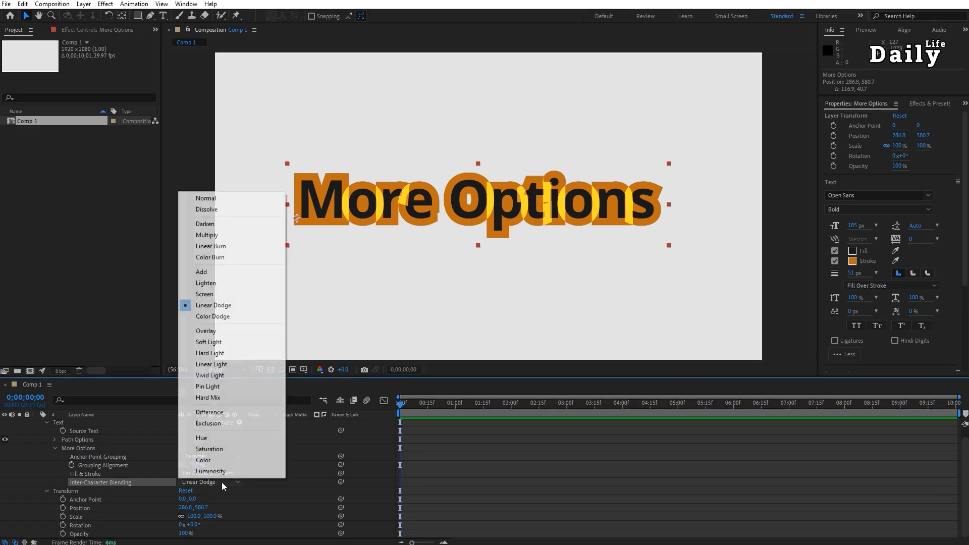
click(239, 375)
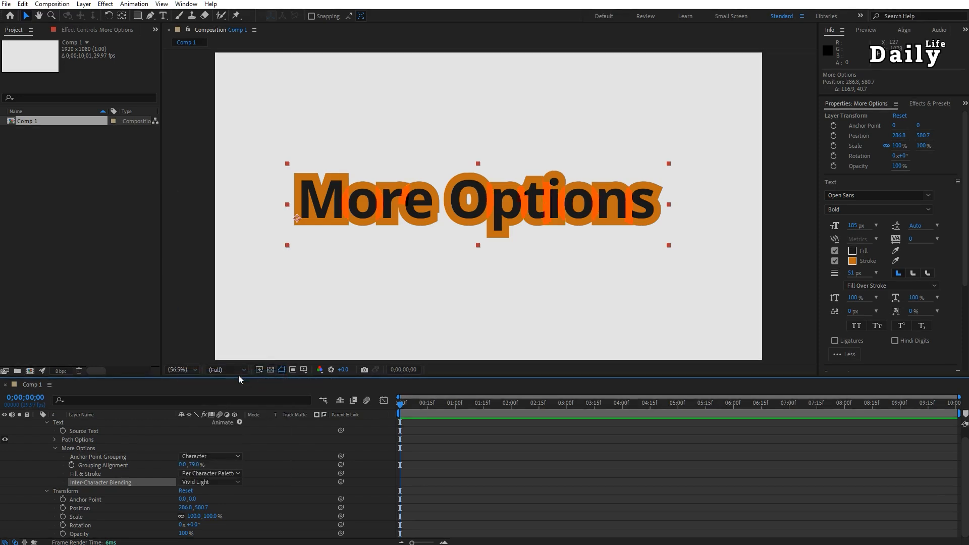
click(226, 484)
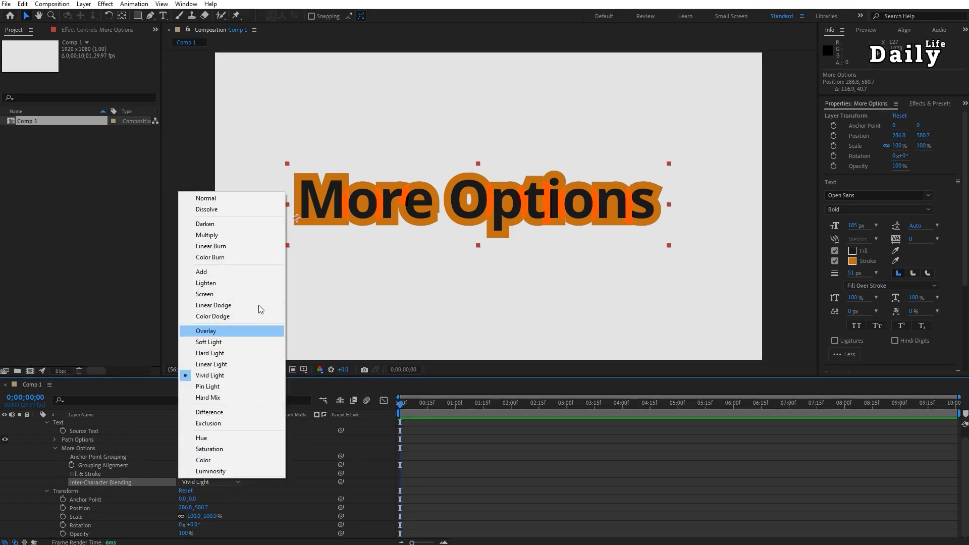
click(248, 199)
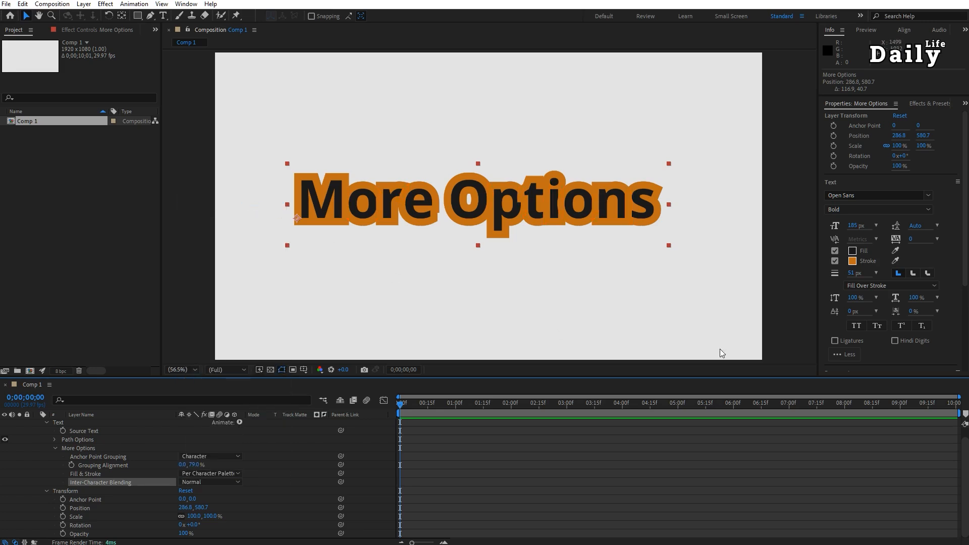
click(835, 261)
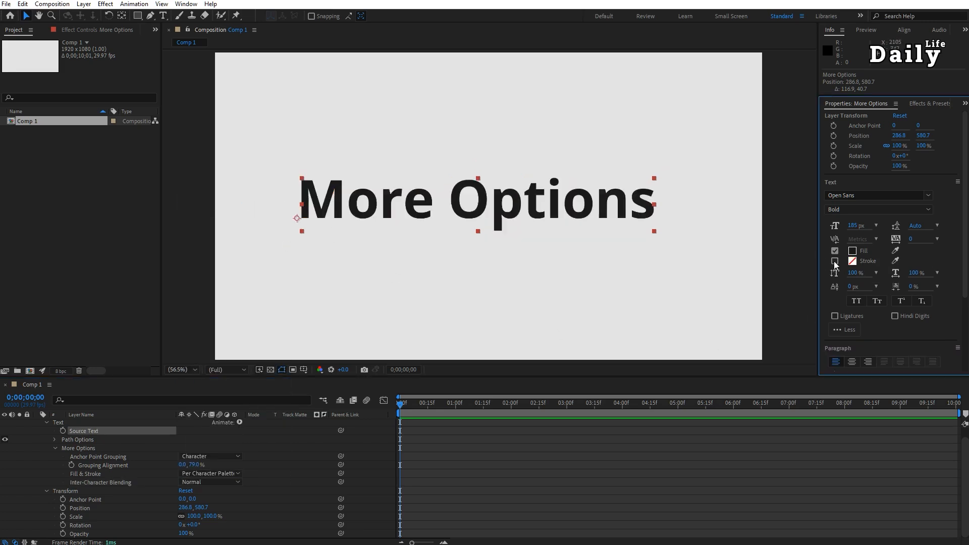
- Collapse the layer's More Options and Transform groups and add a Rotation animator to the text
scroll(54, 452, up, 1)
click(54, 459)
click(46, 467)
click(240, 432)
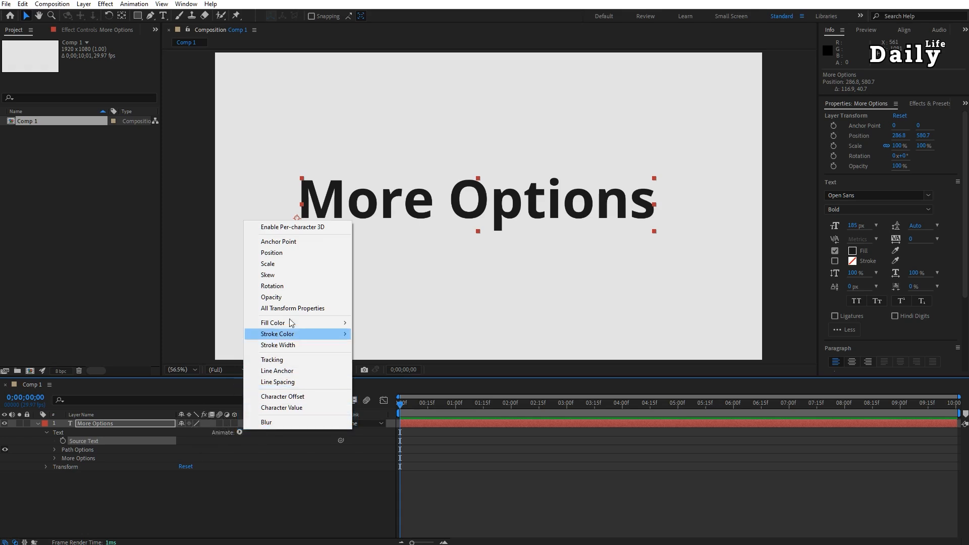
click(298, 285)
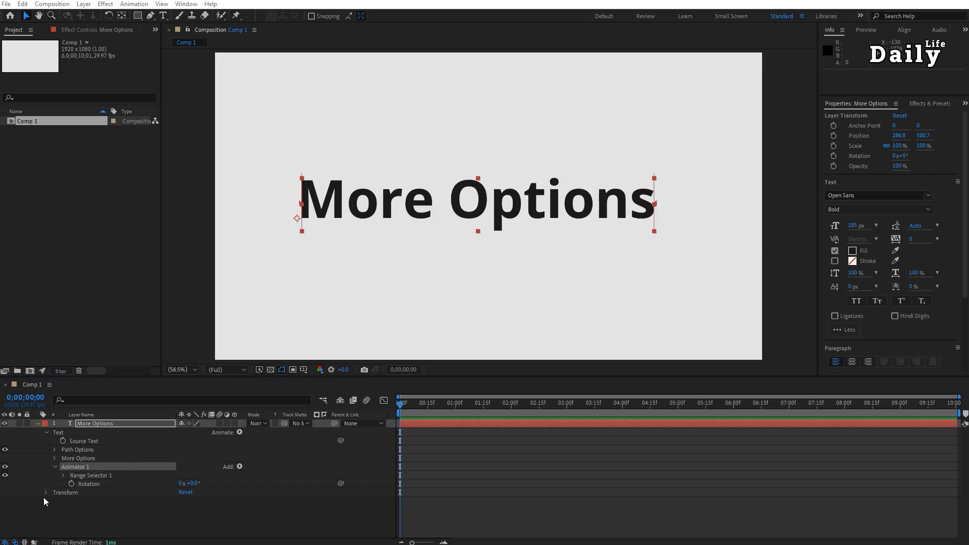
- Try changing the layer's own Transform Rotation and undo the change
click(45, 493)
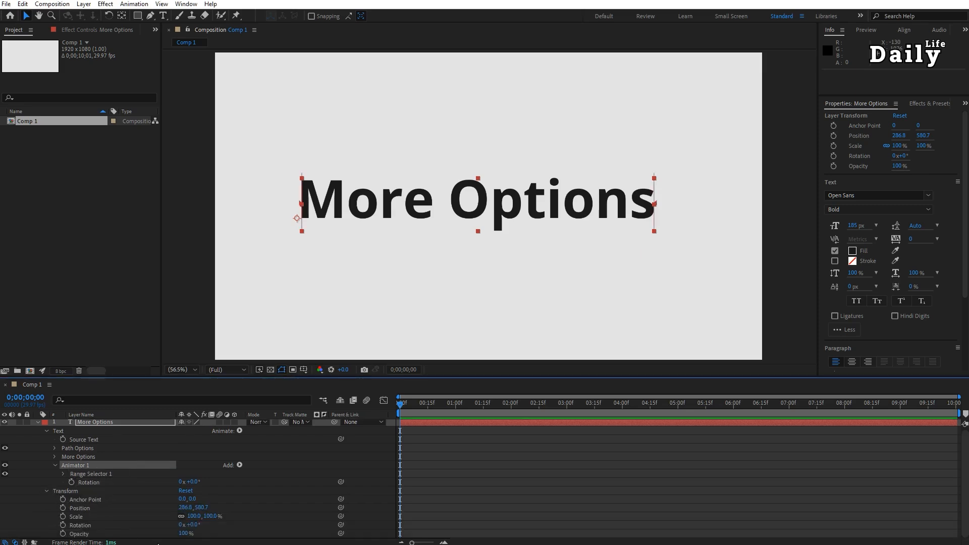
drag(192, 525, 172, 508)
key(ctrl+z)
- Set the text animator's Rotation to 52° and reset the vertical Grouping Alignment to 0%
drag(189, 481, 211, 478)
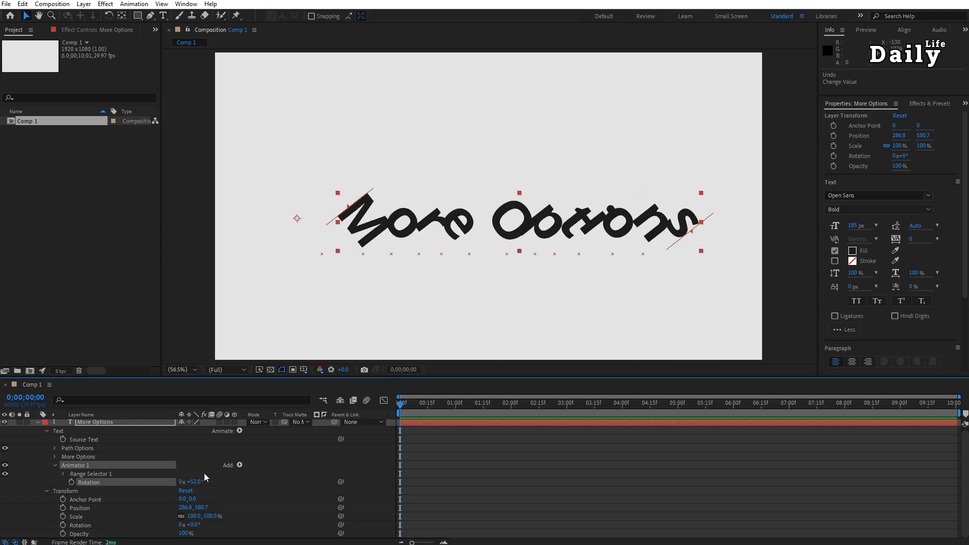
click(54, 457)
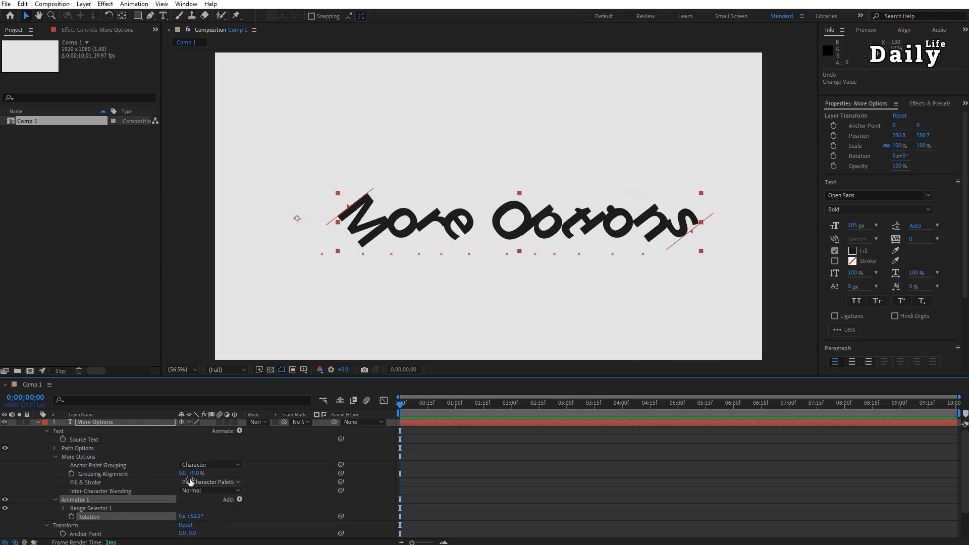
drag(192, 473, 193, 475)
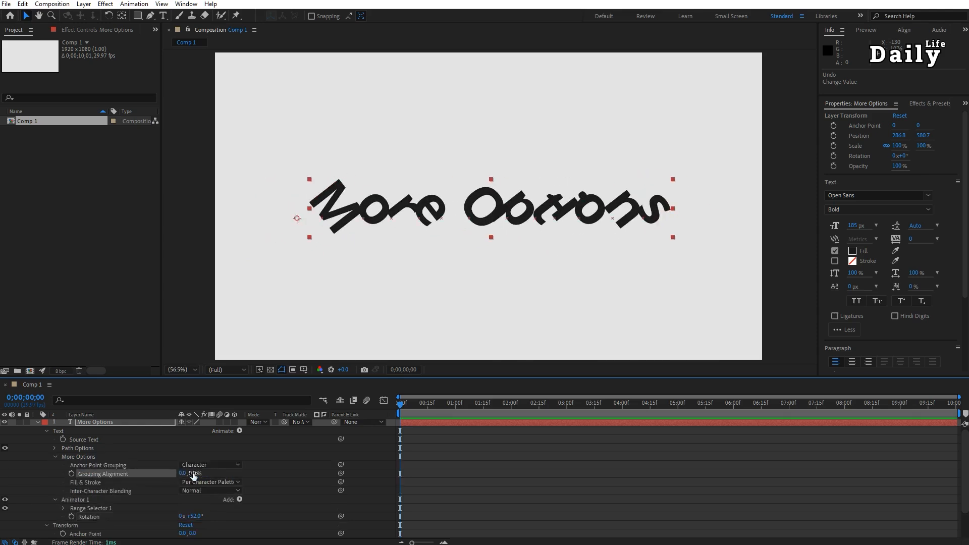
- Add a Scale property to Animator 1 and set it to 50%
click(55, 457)
click(240, 465)
mouse_move(263, 468)
click(327, 310)
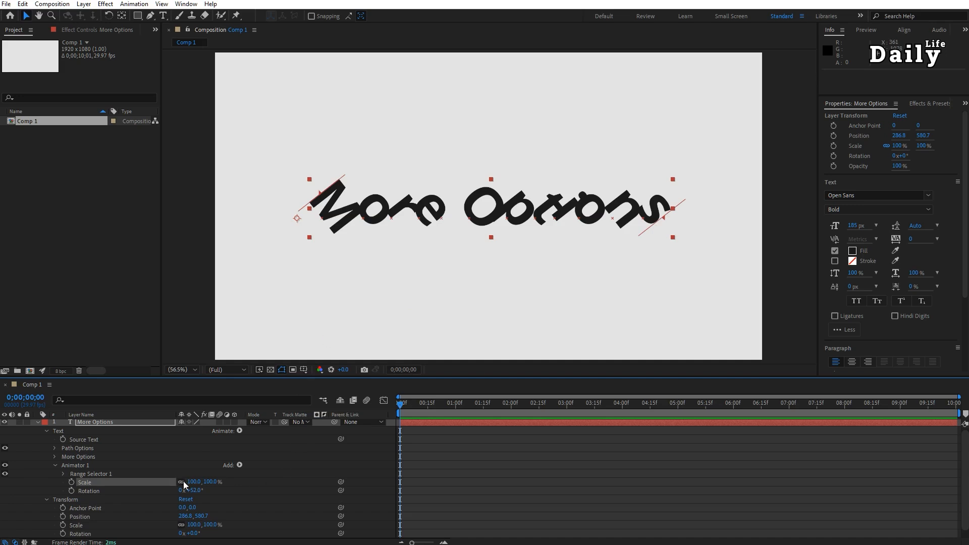
drag(198, 483, 129, 518)
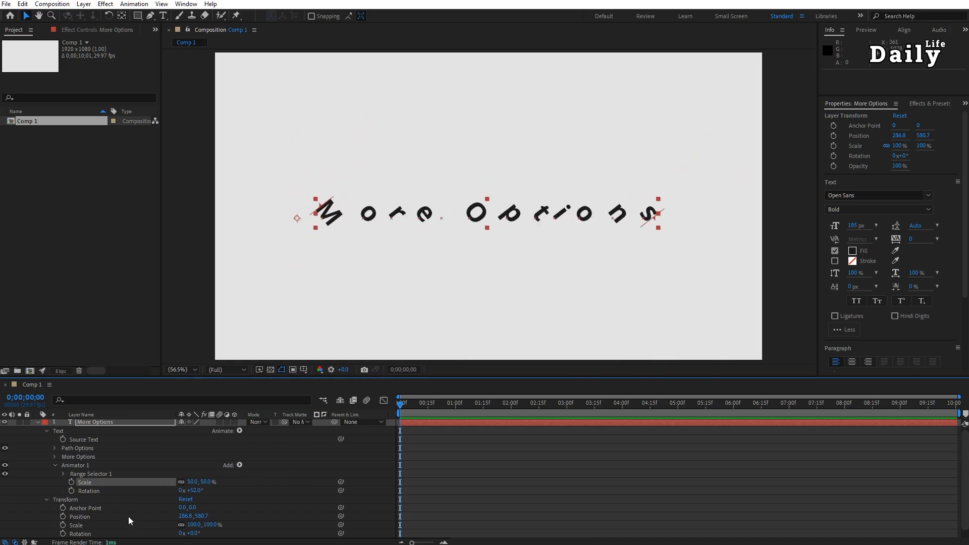
- Try scaling down the whole text layer through its Transform Scale, undo it, and collapse the Transform group
click(63, 499)
mouse_move(194, 524)
mouse_down()
mouse_move(301, 523)
mouse_move(194, 524)
mouse_up()
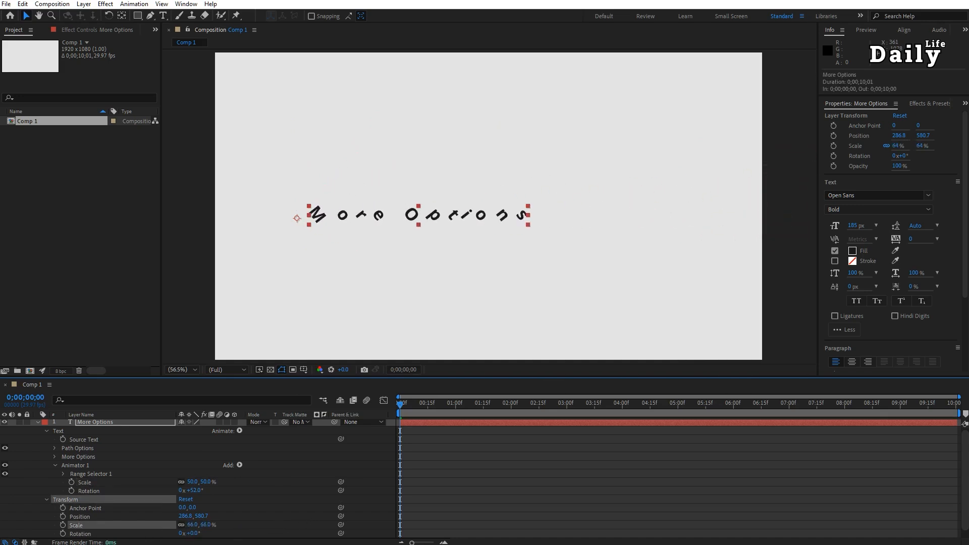
key(ctrl+z)
click(44, 501)
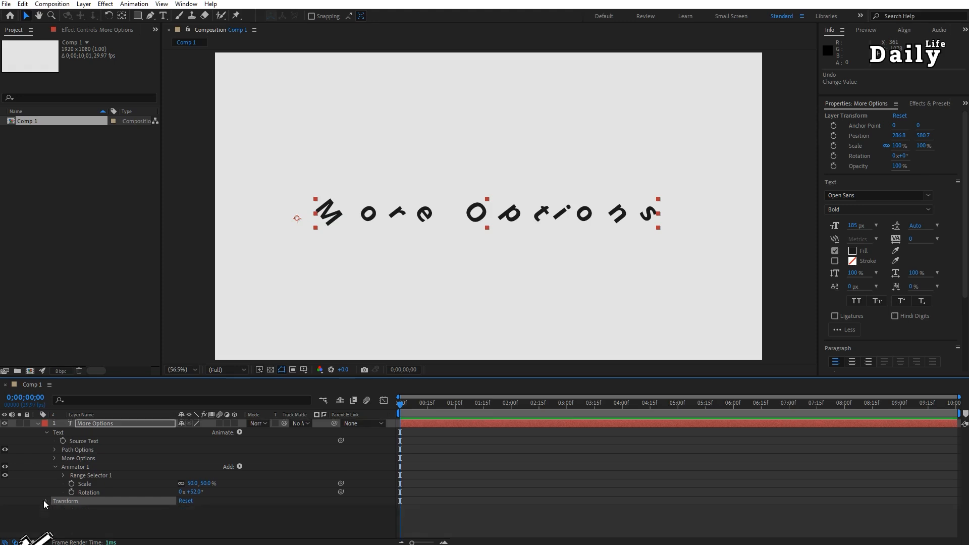
- Set Range Selector 1 of the text animator to start at 25% and end at 75%
click(91, 476)
click(63, 475)
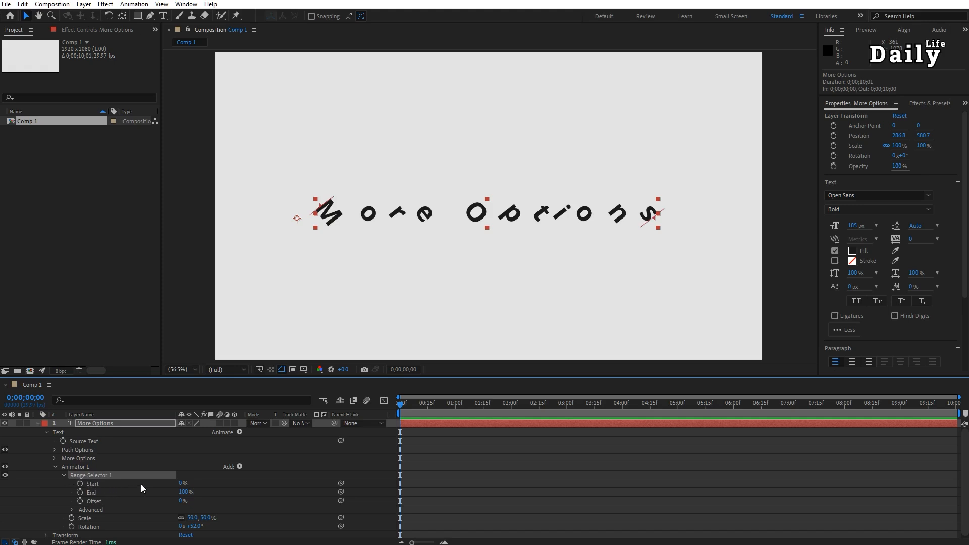
drag(181, 485, 200, 504)
click(182, 484)
text(25)
key(Return)
click(183, 492)
text(75)
key(Return)
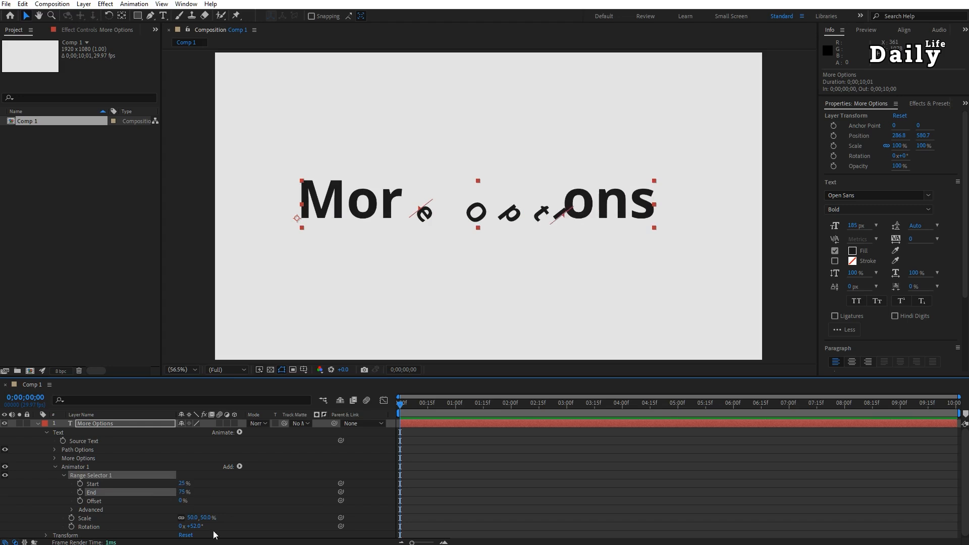
- Set the range selector's Offset to -15% and reveal its Advanced options
drag(179, 505, 127, 537)
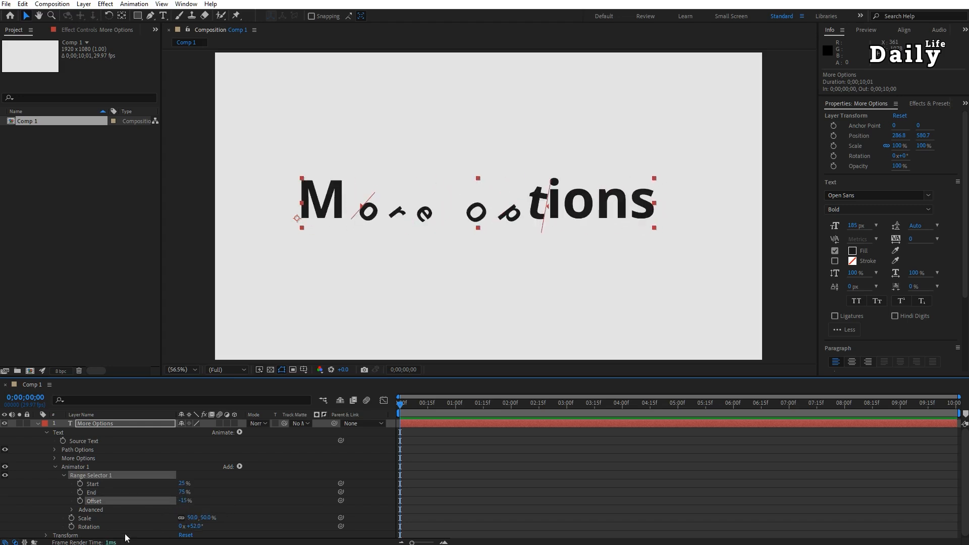
click(71, 510)
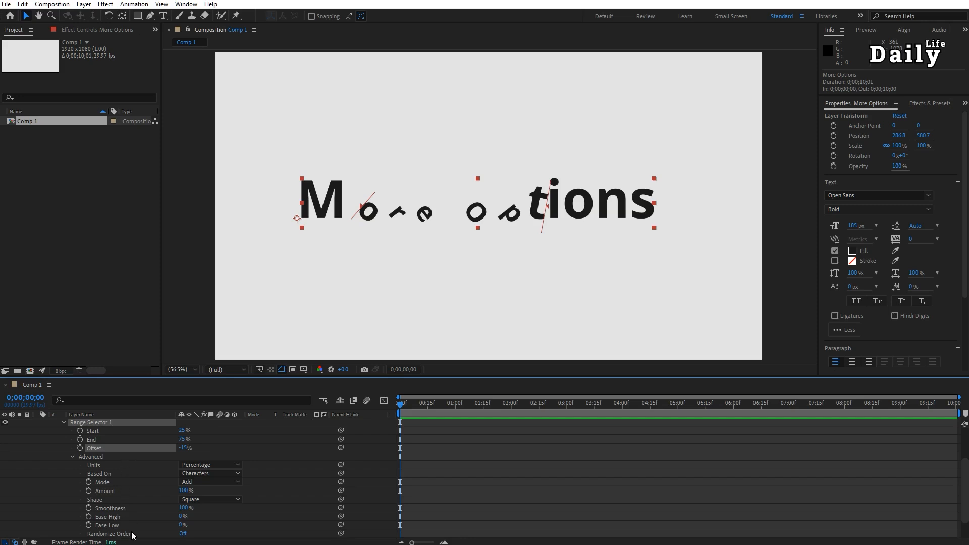
scroll(134, 462, up, 1)
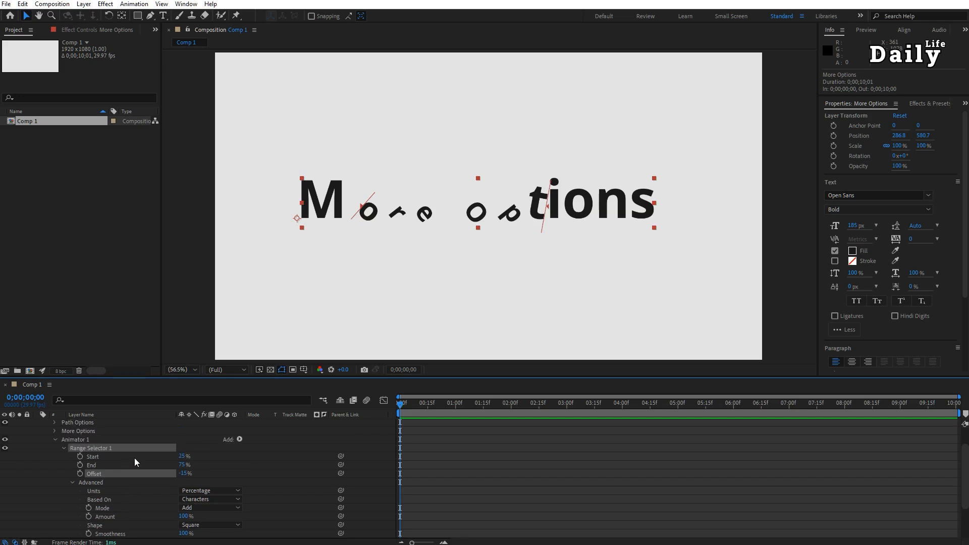
- Delete Animator 1 from the text layer and add a new animator with All Transform Properties
click(79, 443)
key(Delete)
click(240, 432)
click(293, 309)
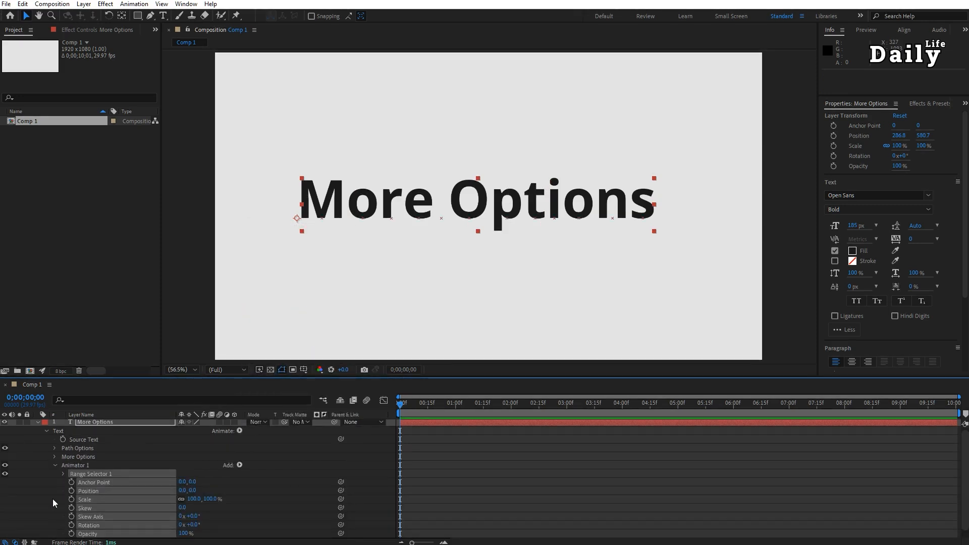
- Try changing the animator's Position, Skew and Opacity values, undoing each change
click(55, 499)
drag(187, 490, 262, 505)
key(ctrl+z)
key(ctrl+z)
drag(184, 508, 237, 509)
key(ctrl+z)
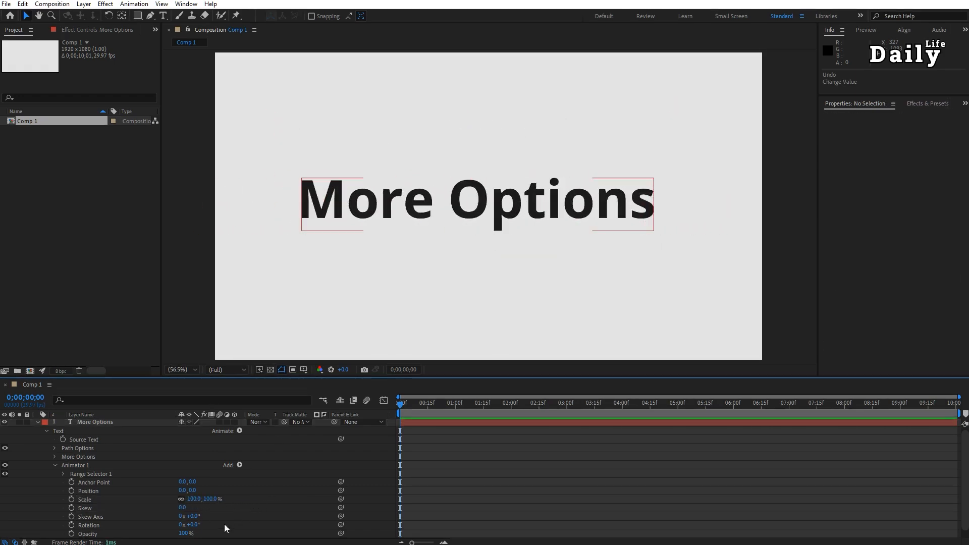
drag(183, 533, 141, 536)
key(ctrl+z)
- Add an RGB Fill Color property to Animator 1
click(239, 465)
mouse_move(275, 469)
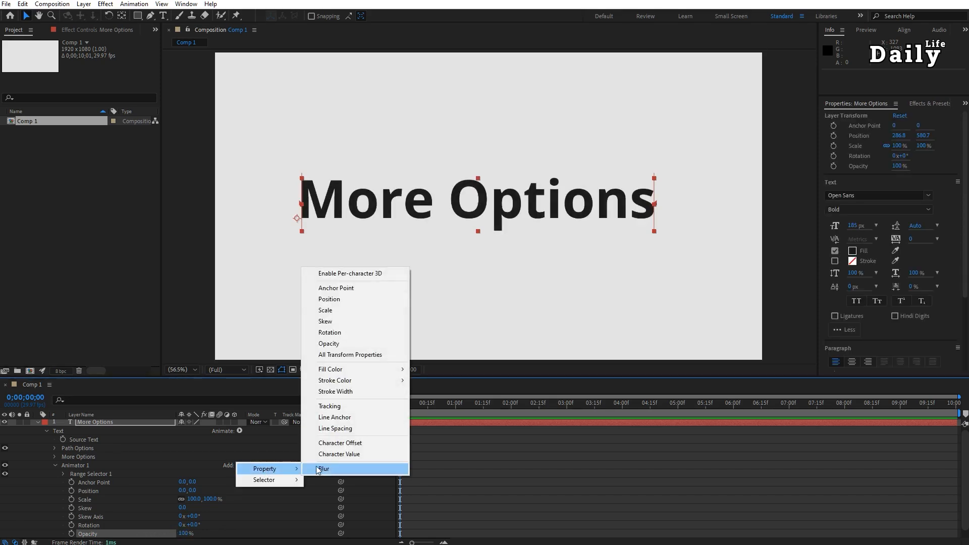
mouse_move(371, 371)
click(437, 368)
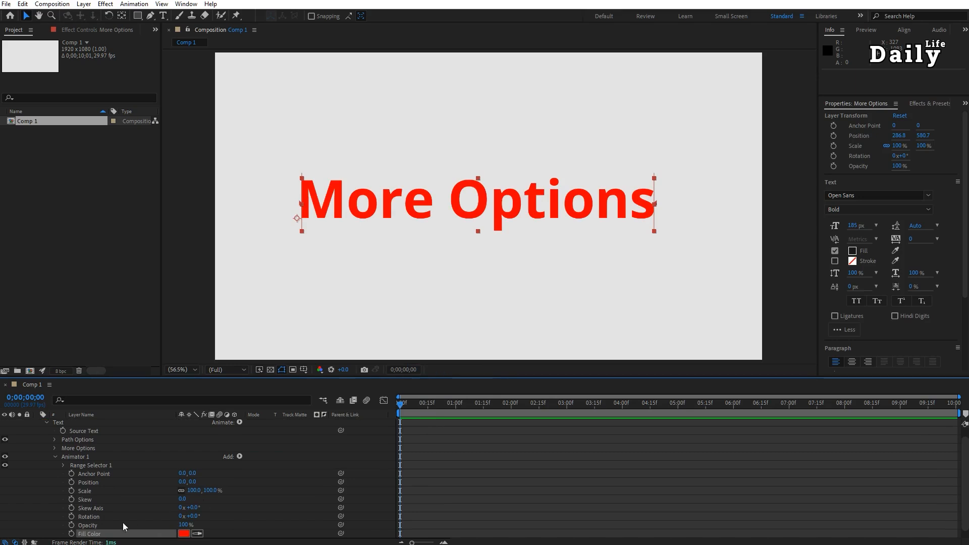
- Try other shades for the animator's Fill Color and cancel the color change
click(185, 534)
drag(427, 229, 456, 220)
mouse_move(488, 191)
mouse_down()
mouse_move(488, 218)
mouse_move(489, 177)
mouse_up()
click(568, 158)
- Add a Fill Hue property to Animator 1, try shifting the hue, and reset it to 0°
click(239, 457)
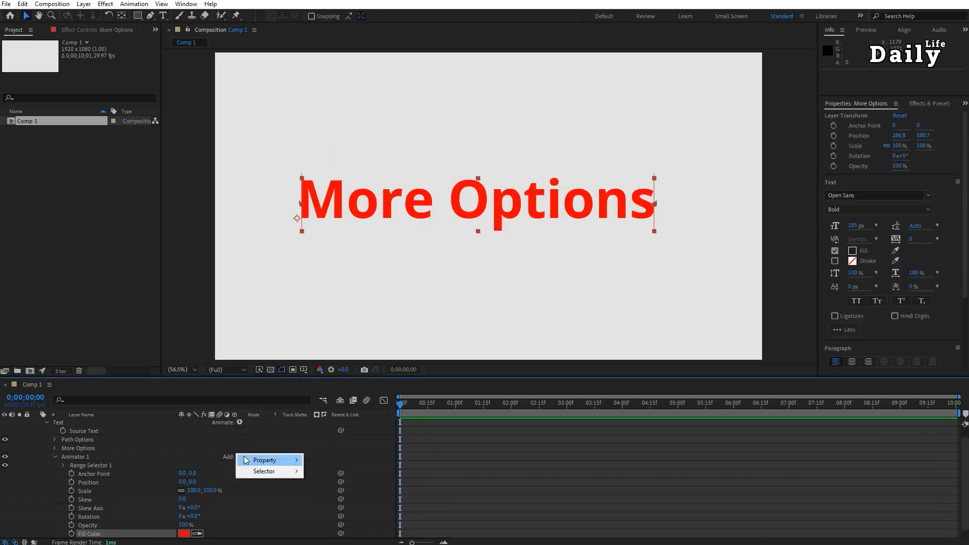
mouse_move(245, 459)
mouse_move(398, 363)
click(444, 372)
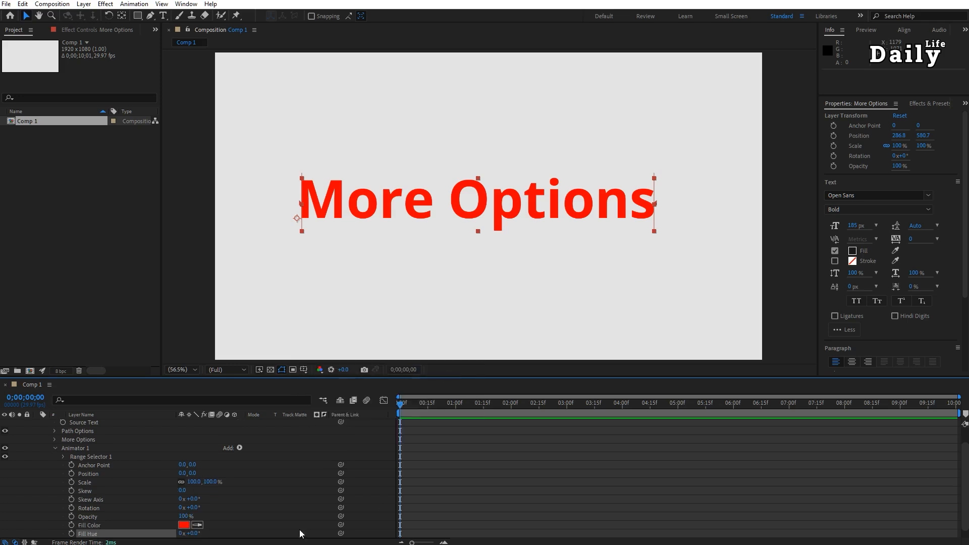
drag(194, 533, 246, 542)
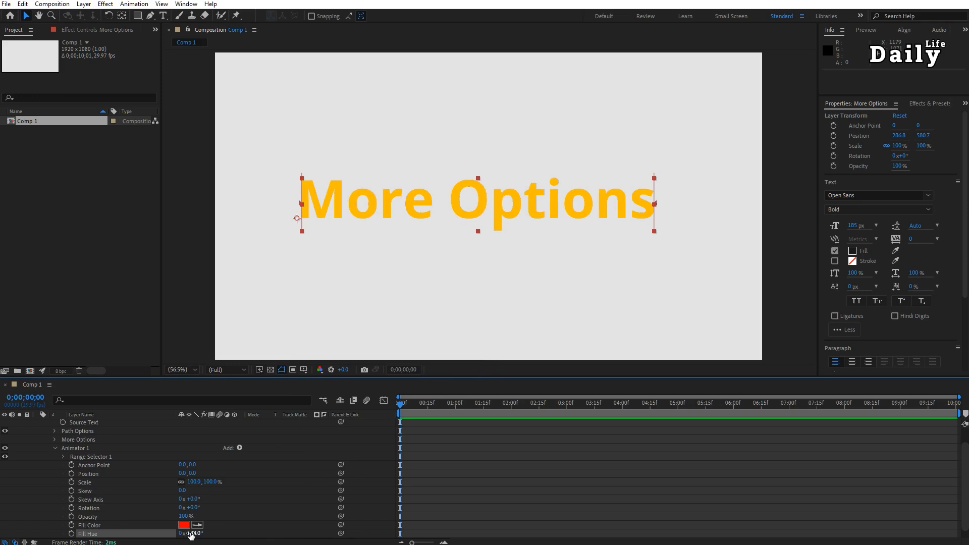
click(190, 535)
text(0)
key(Return)
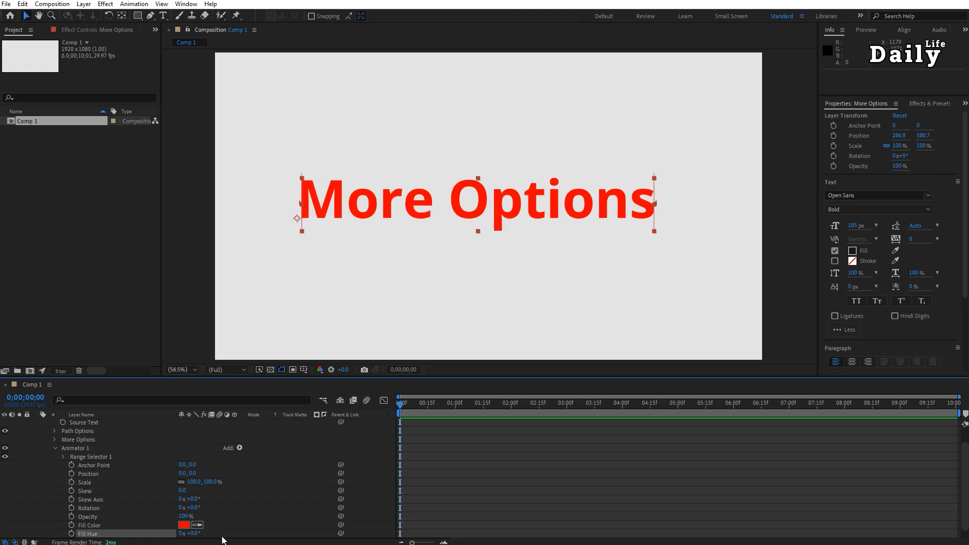
- Try a Fill Hue of 120° on the text and settle on 240°
click(192, 534)
text(120)
key(Return)
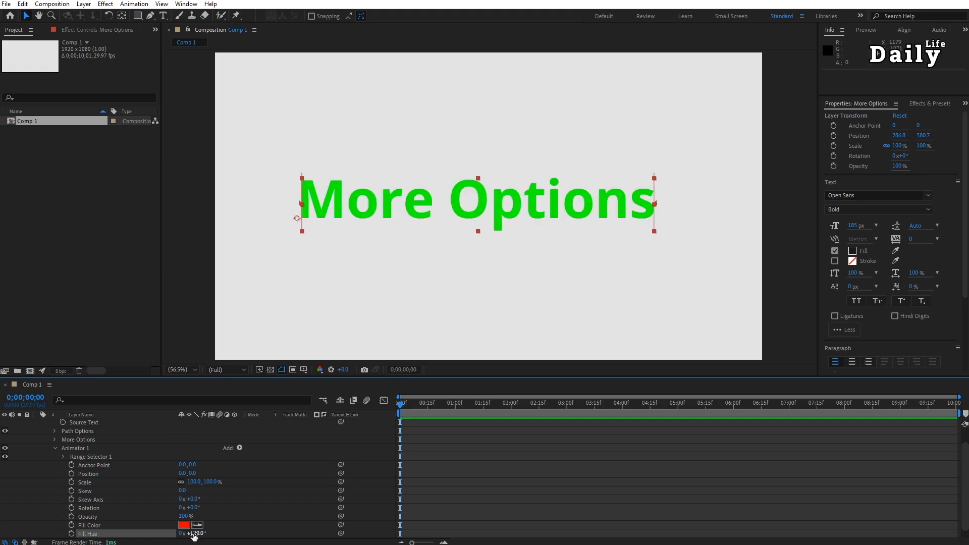
click(199, 533)
text(240)
key(Return)
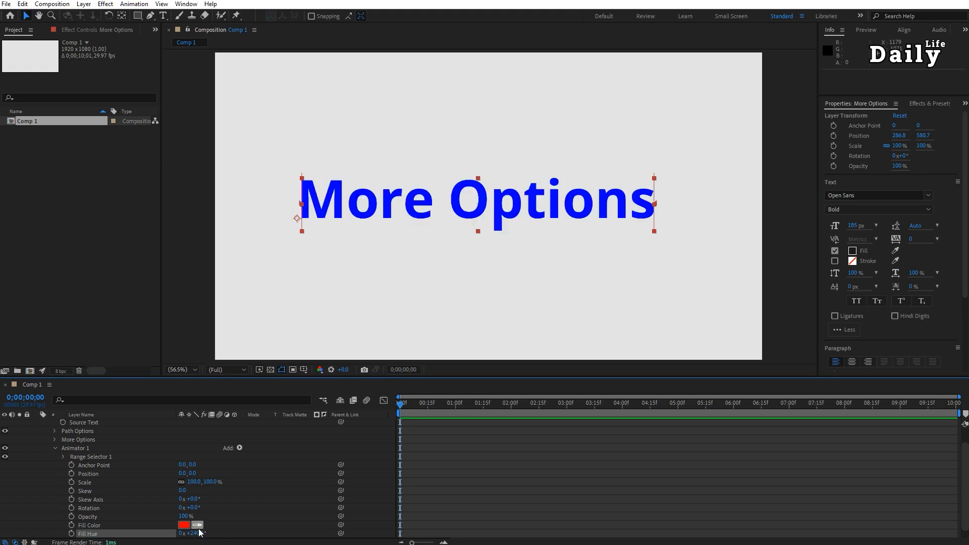
- Add a Fill Saturation property to Animator 1 and set it to -30%
click(239, 447)
mouse_move(284, 453)
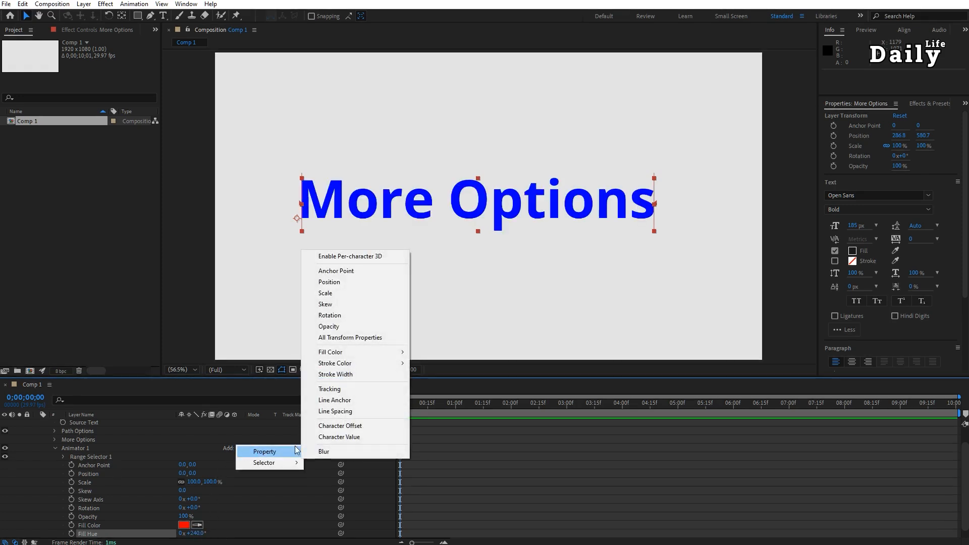
mouse_move(352, 356)
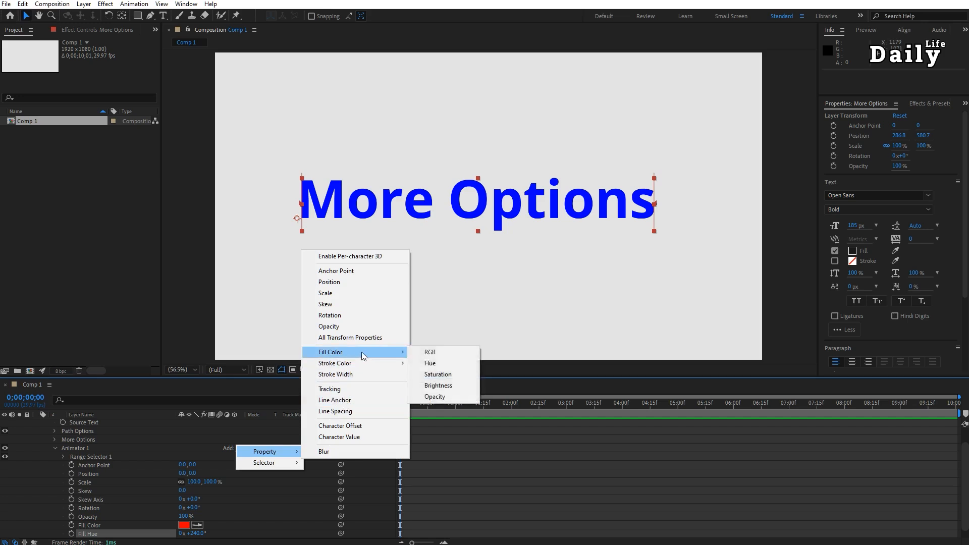
click(438, 374)
drag(182, 535, 233, 540)
- Add a Fill Brightness property to Animator 1 and set it to 100%
click(240, 440)
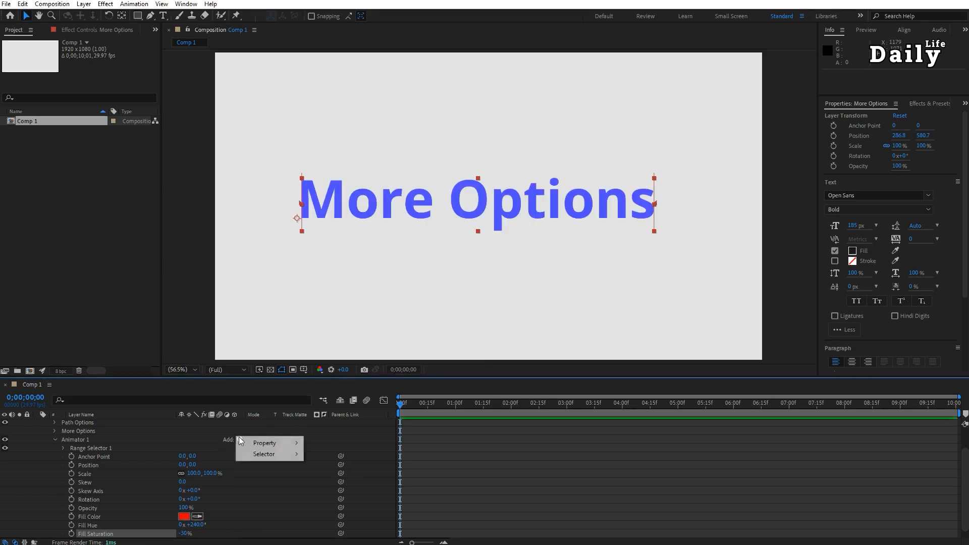
mouse_move(260, 443)
mouse_move(356, 345)
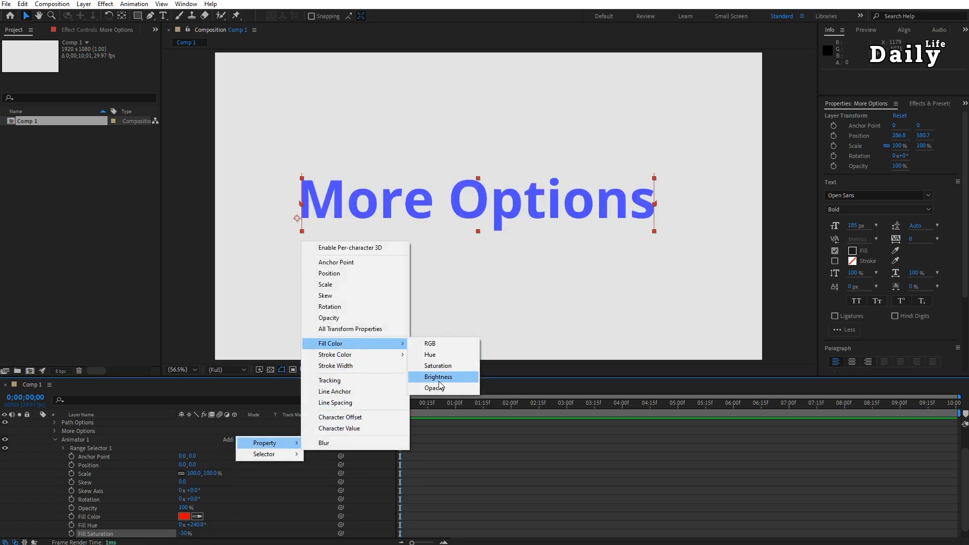
click(438, 379)
drag(183, 534, 212, 533)
- Add a Fill Opacity property to Animator 1 and test its value, leaving it at 100%
click(239, 431)
mouse_move(272, 435)
mouse_move(336, 338)
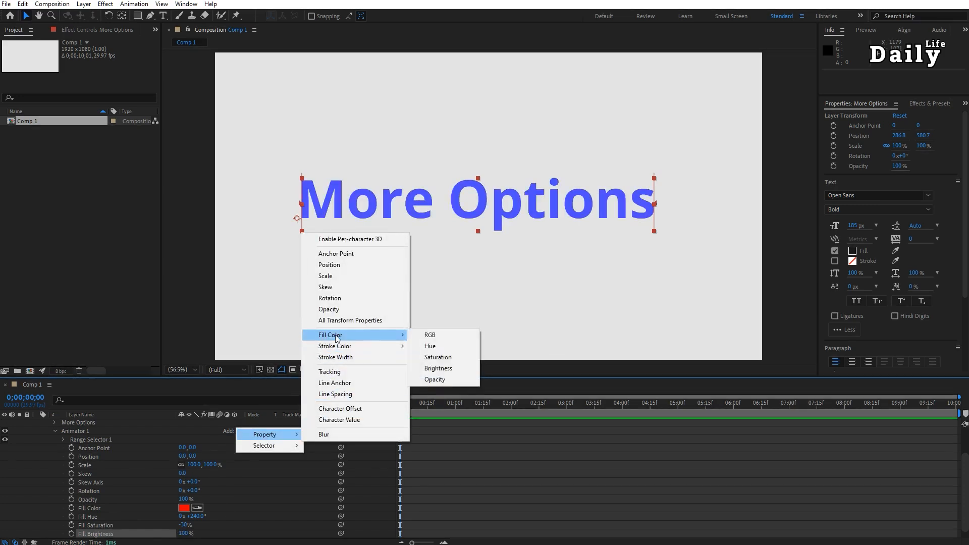
click(435, 380)
drag(185, 509, 226, 514)
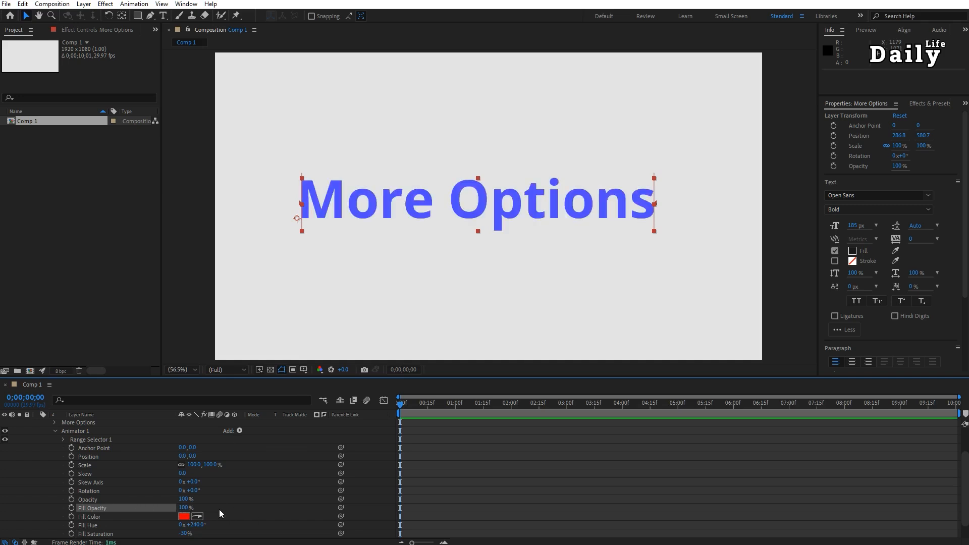
- Try a Fill Color with hue 43°, saturation 63% and brightness 80%, and cancel the change
click(183, 517)
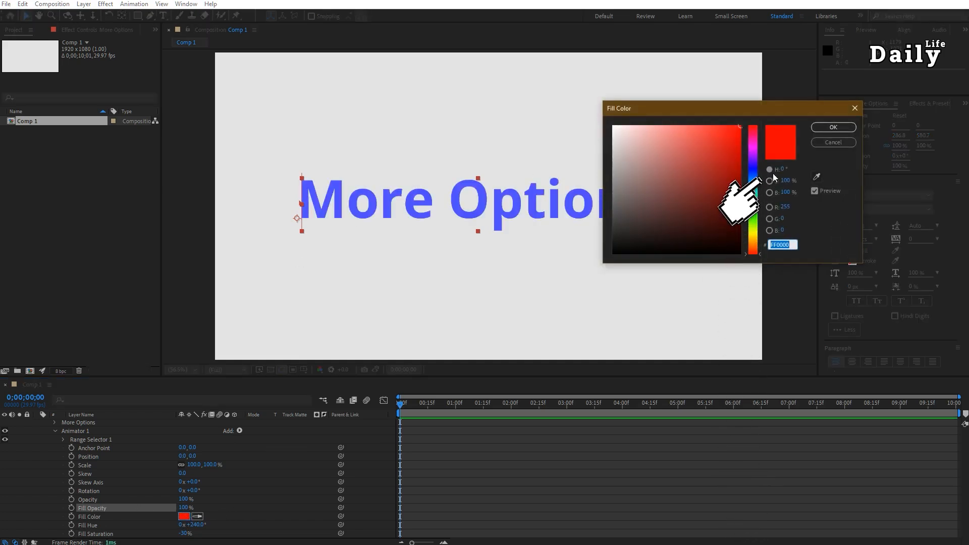
drag(782, 169, 823, 194)
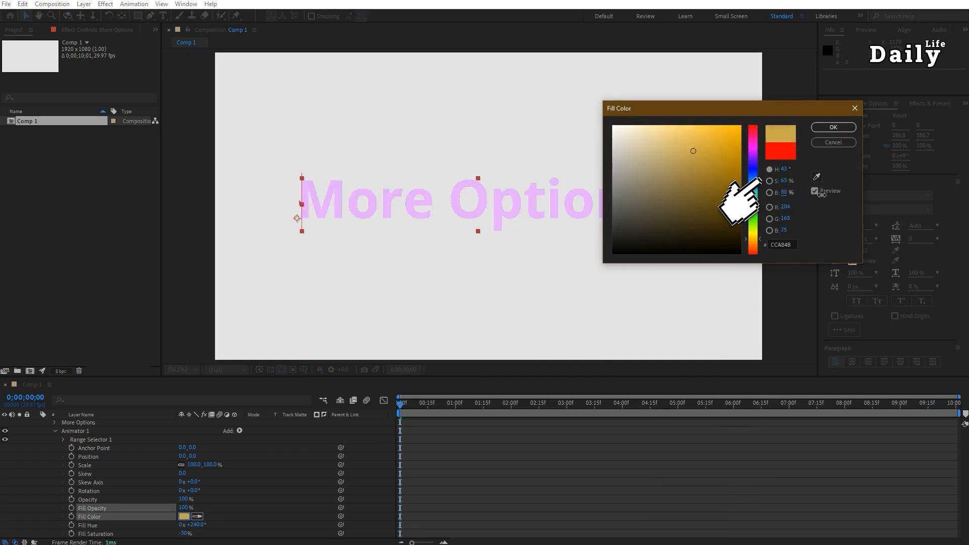
click(833, 143)
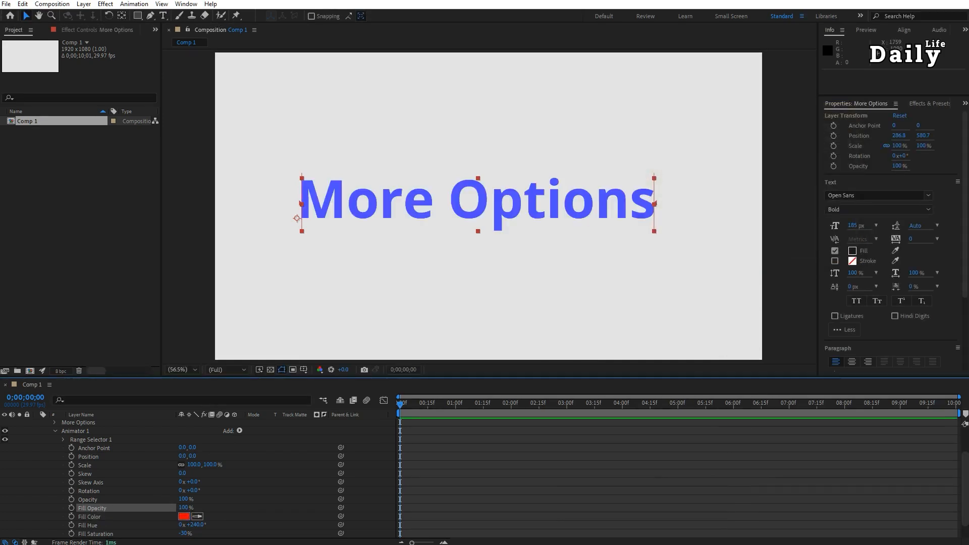
- View the Stroke Color properties available for Animator 1 and turn on the text's stroke
click(240, 432)
mouse_move(265, 434)
mouse_move(347, 349)
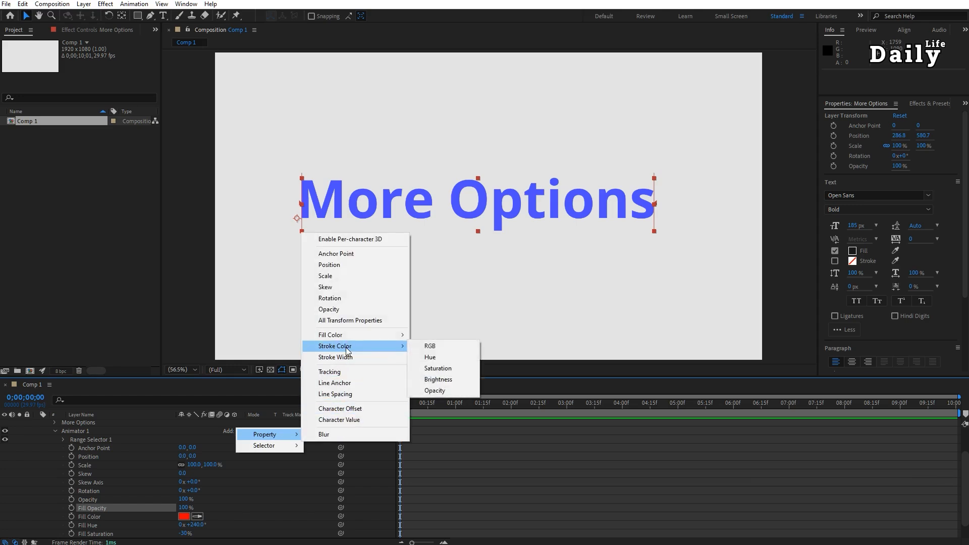
click(835, 262)
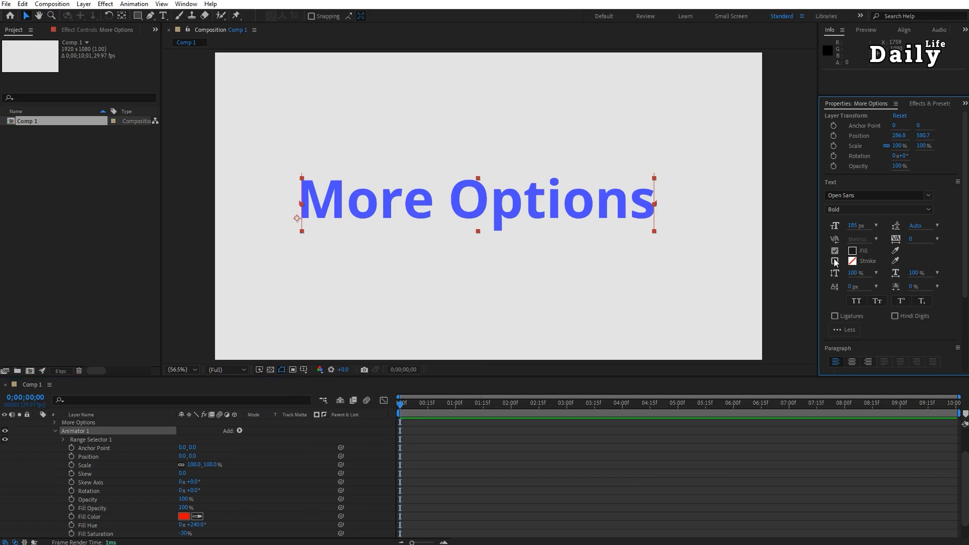
- Delete Animator 1 and turn off the text's stroke
scroll(81, 502, up, 2)
click(80, 466)
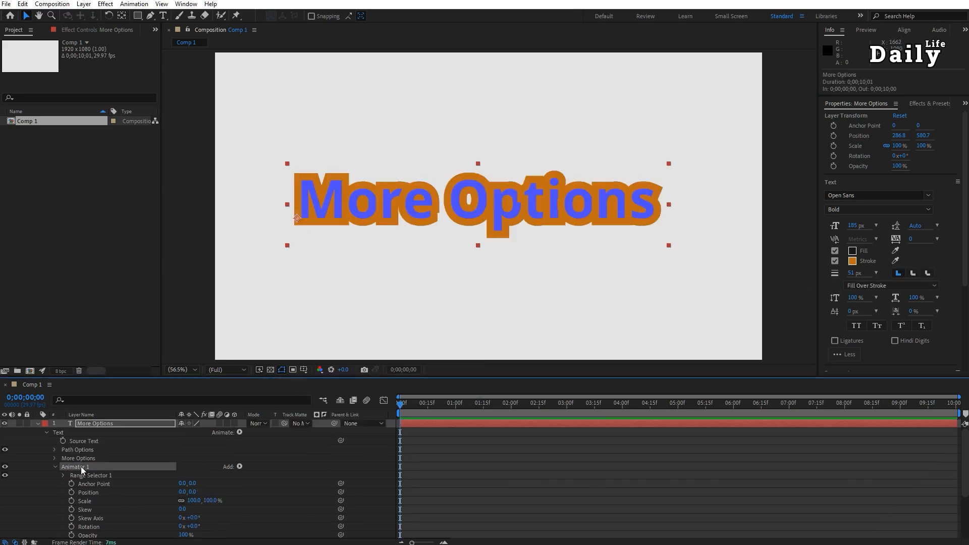
key(Delete)
click(834, 261)
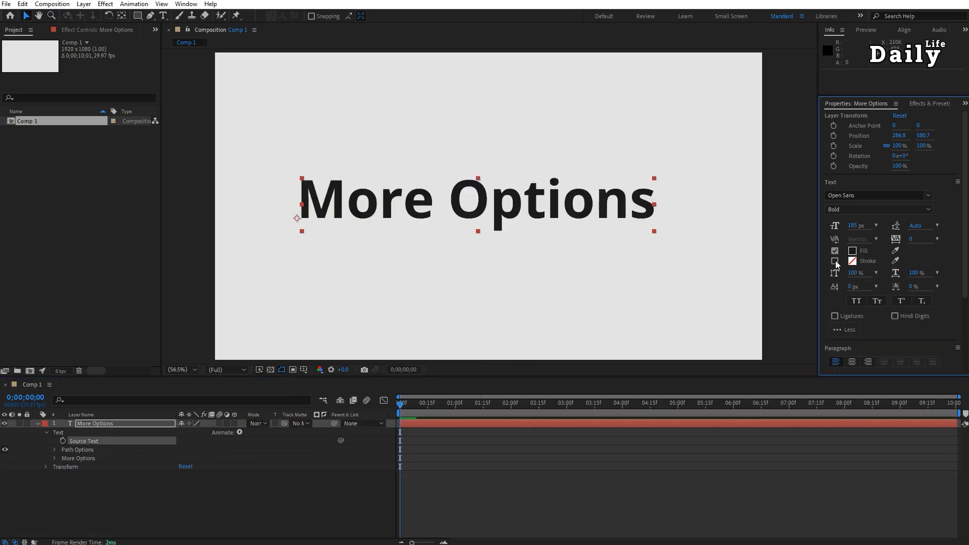
- Add a Tracking animator to the text layer, and try widening the character tracking in the text properties before undoing it
click(239, 432)
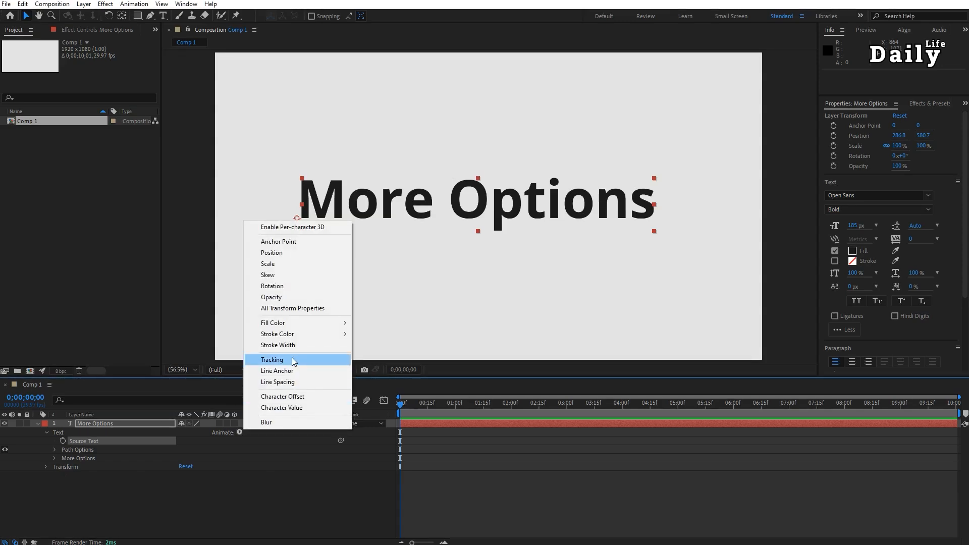
click(292, 359)
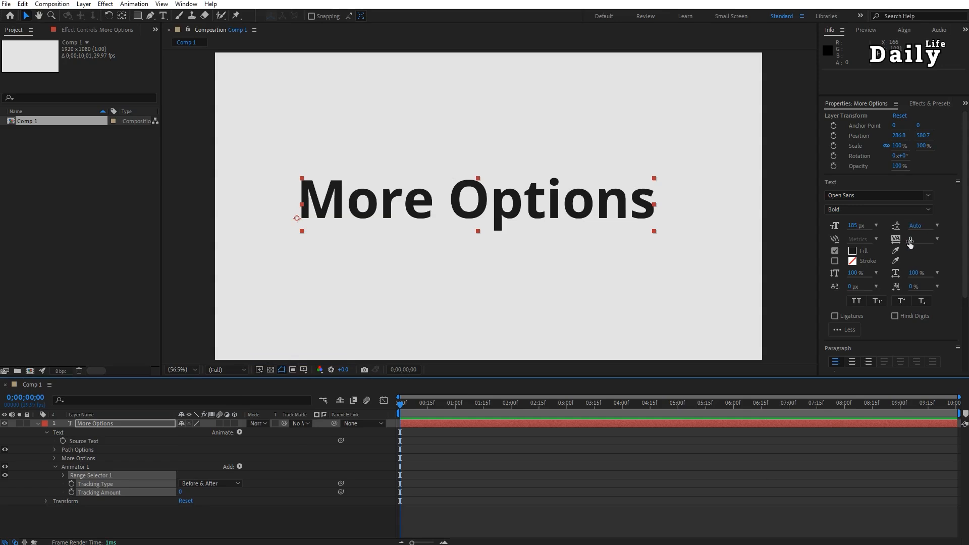
drag(911, 239, 940, 244)
key(ctrl+z)
- Set the animator's Tracking Amount to 25 and view the Tracking Type options, keeping Before & After
mouse_move(180, 491)
mouse_down()
mouse_move(217, 492)
mouse_move(151, 492)
mouse_move(196, 492)
mouse_up()
click(208, 484)
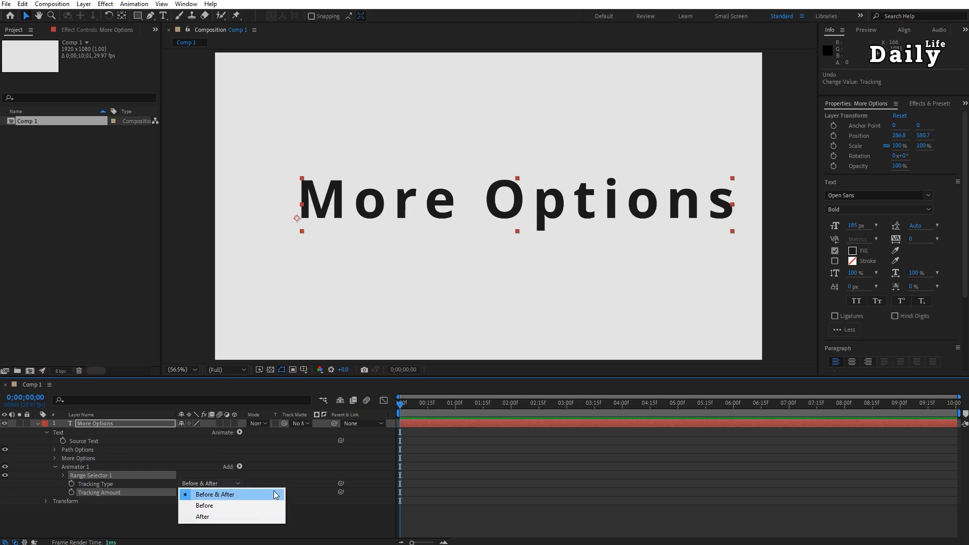
click(310, 523)
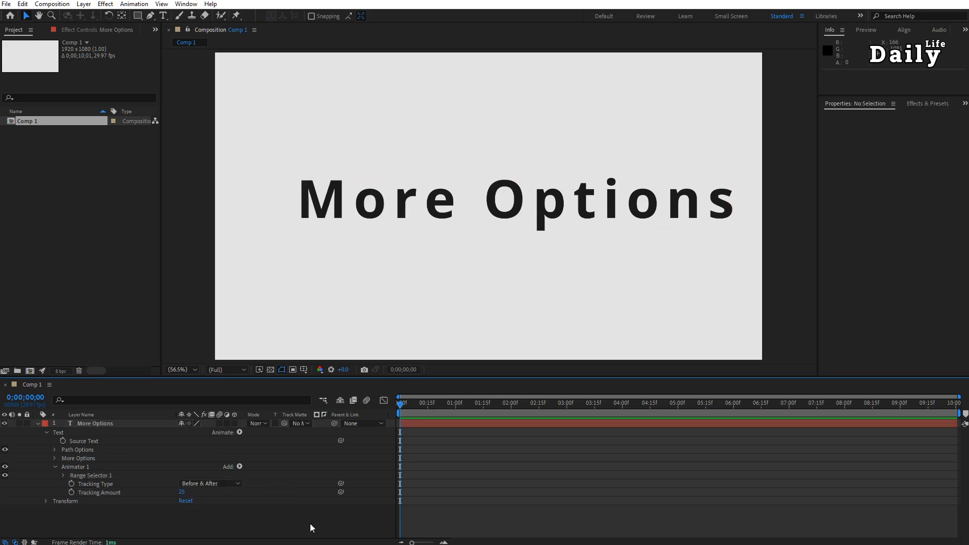
- Add a second line reading "Animate Tools" to the text and a Line Anchor property set to 50% to Animator 1
double_click(69, 425)
text(Animate Tools)
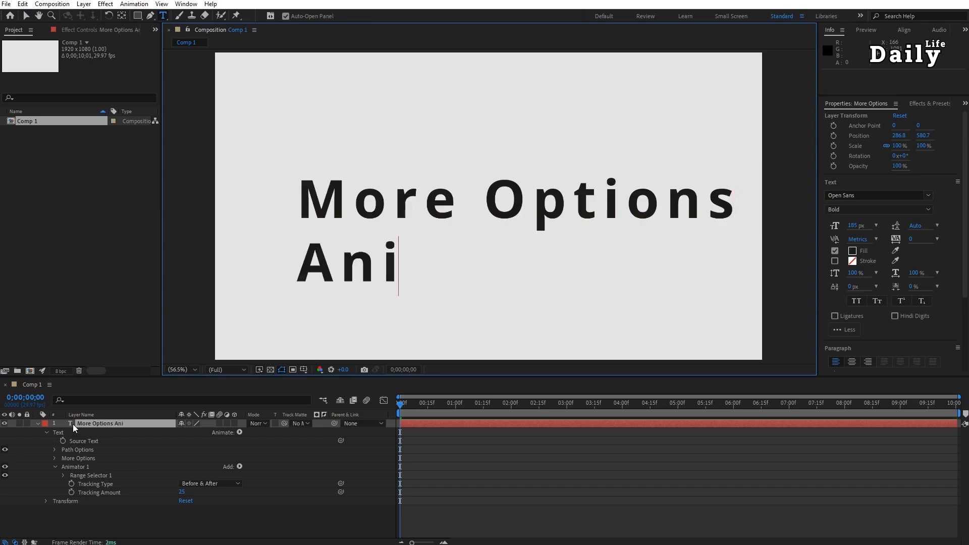
click(240, 468)
mouse_move(254, 469)
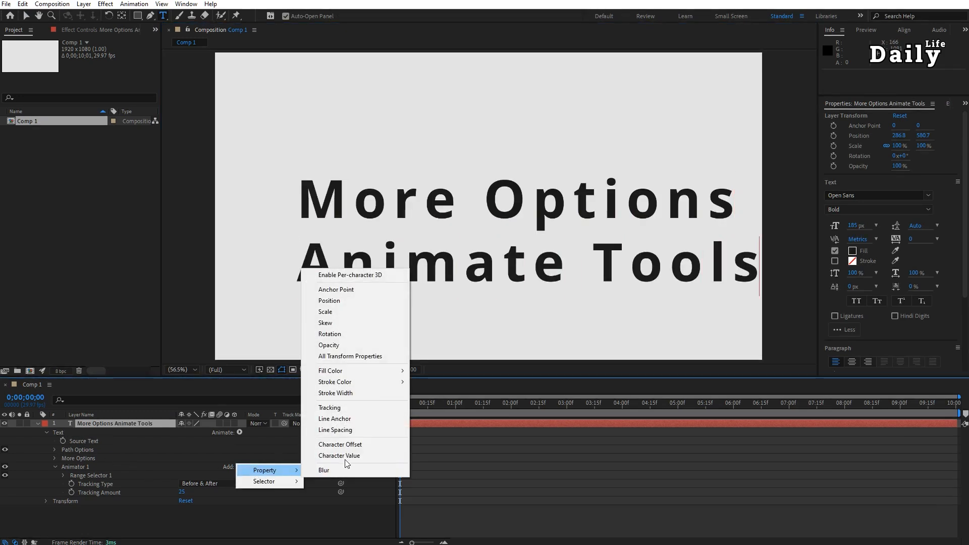
click(361, 422)
drag(182, 492, 232, 466)
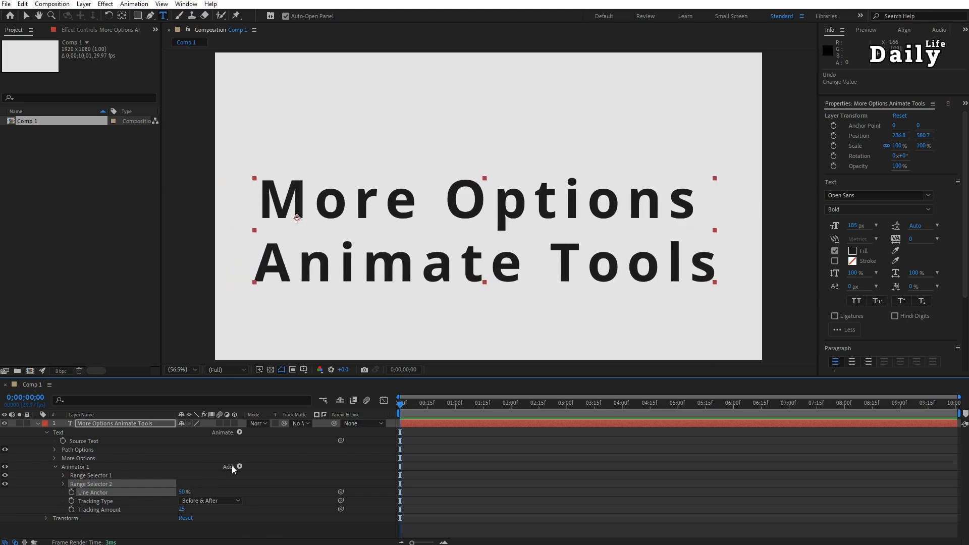
- Add a Line Spacing property to Animator 1 and give it negative values to pull the second line closer
click(240, 466)
mouse_move(259, 469)
click(349, 430)
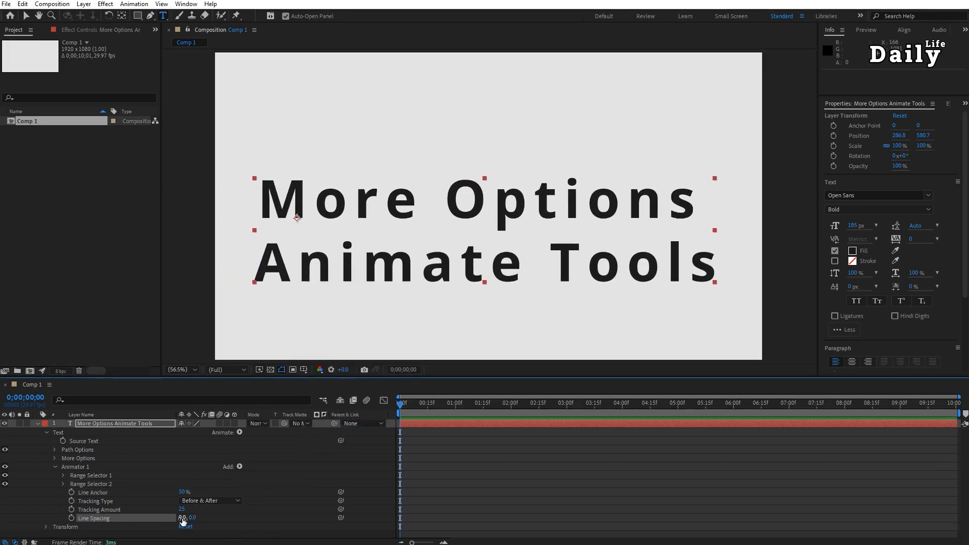
mouse_move(183, 520)
mouse_down()
mouse_move(429, 507)
mouse_move(109, 502)
mouse_move(309, 519)
mouse_move(151, 518)
mouse_move(212, 518)
mouse_move(202, 518)
mouse_up()
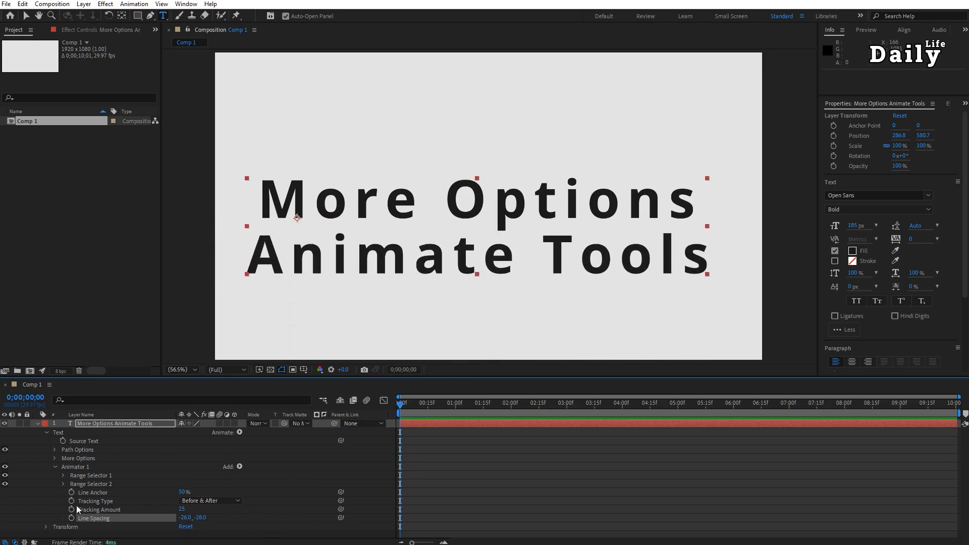
- Delete Animator 1 from the text layer and replace the text with the single letter "A"
click(76, 470)
key(Delete)
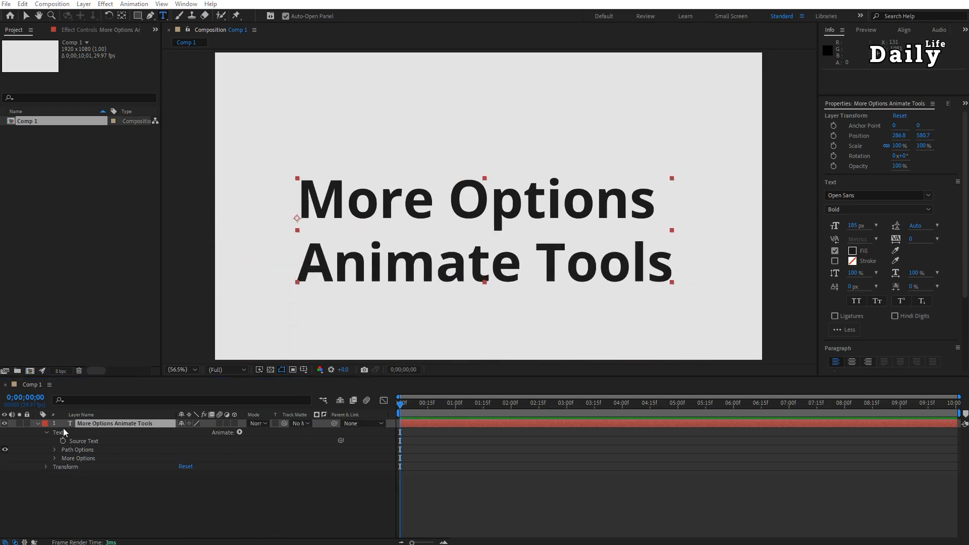
- Add a Character Offset animator to the "A" text layer and a Character Value property to the same animator
click(240, 432)
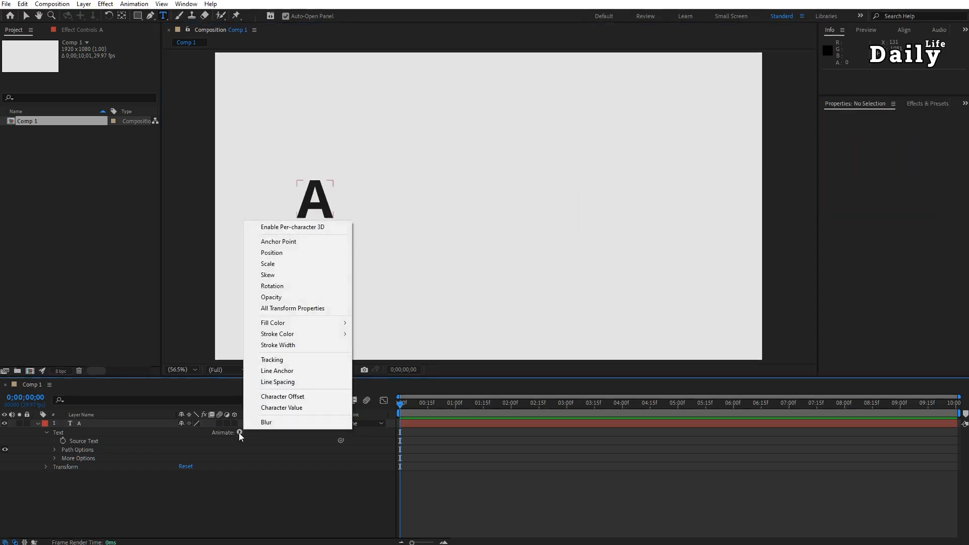
click(307, 395)
click(239, 467)
mouse_move(268, 470)
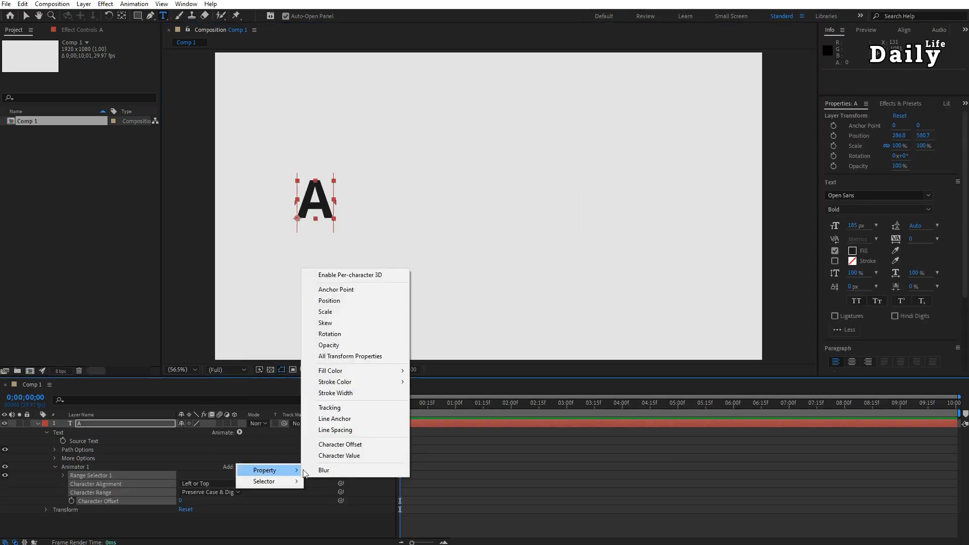
click(360, 455)
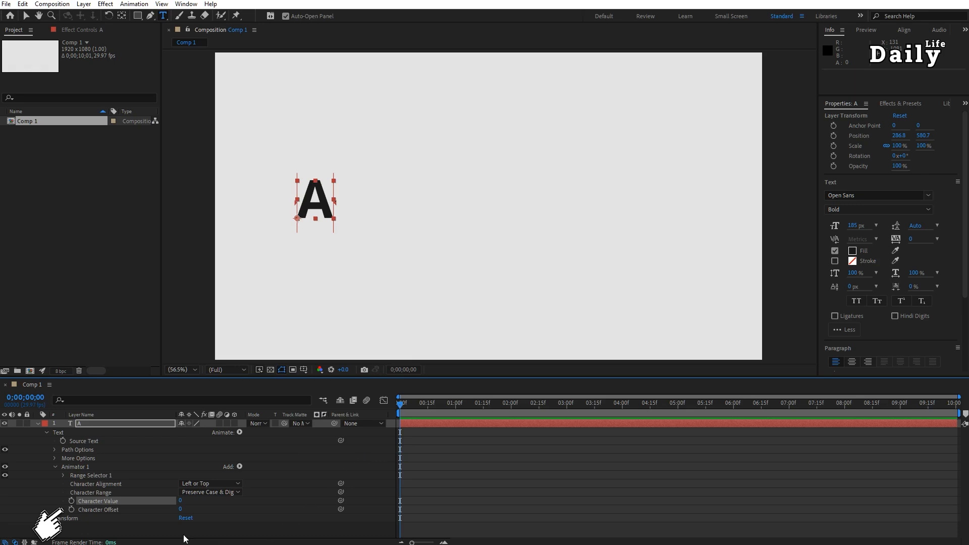
- Step the animator's Character Offset through the values 1, 2 and 3
click(180, 510)
text(1)
key(Return)
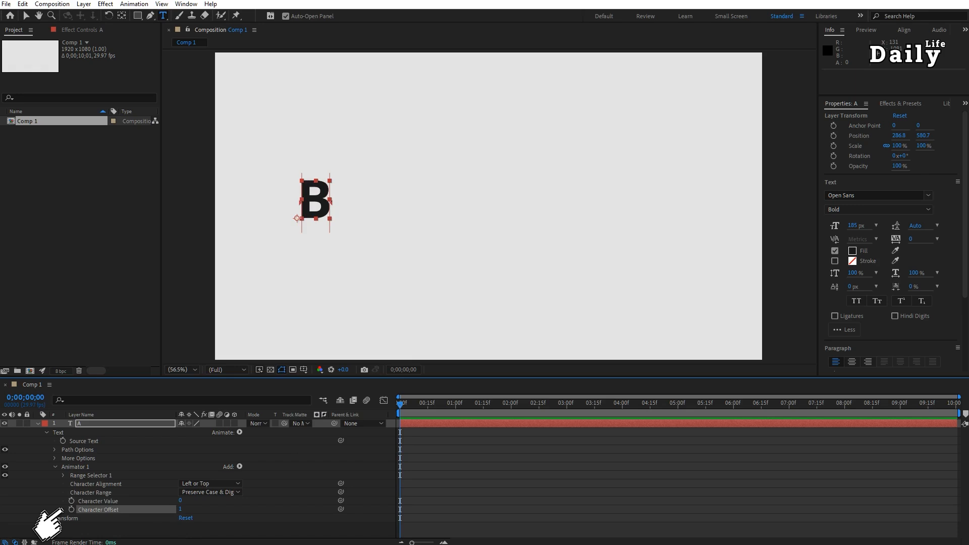
click(181, 510)
text(2)
key(Return)
click(180, 509)
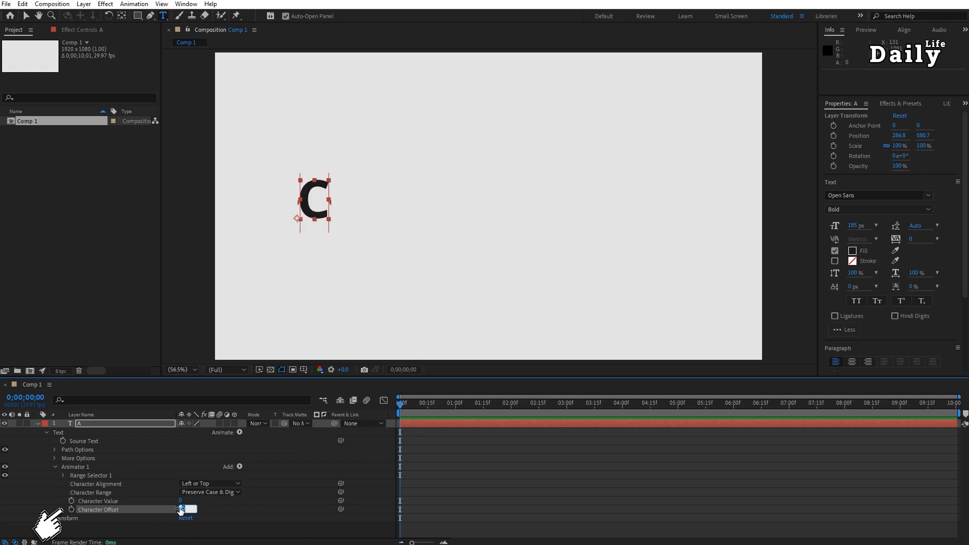
text(3)
key(Return)
- Keyframe Character Offset from 0 at the start to 10 at 1 second, scrub through it, and remove the keyframes
click(180, 509)
text(0)
key(Return)
click(72, 510)
click(453, 404)
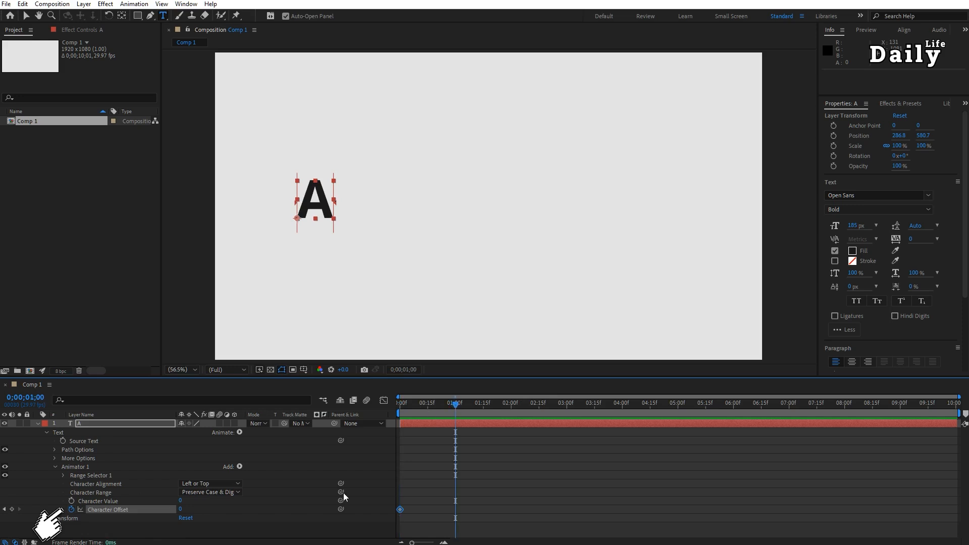
text(10)
key(Return)
drag(425, 407, 386, 415)
click(71, 509)
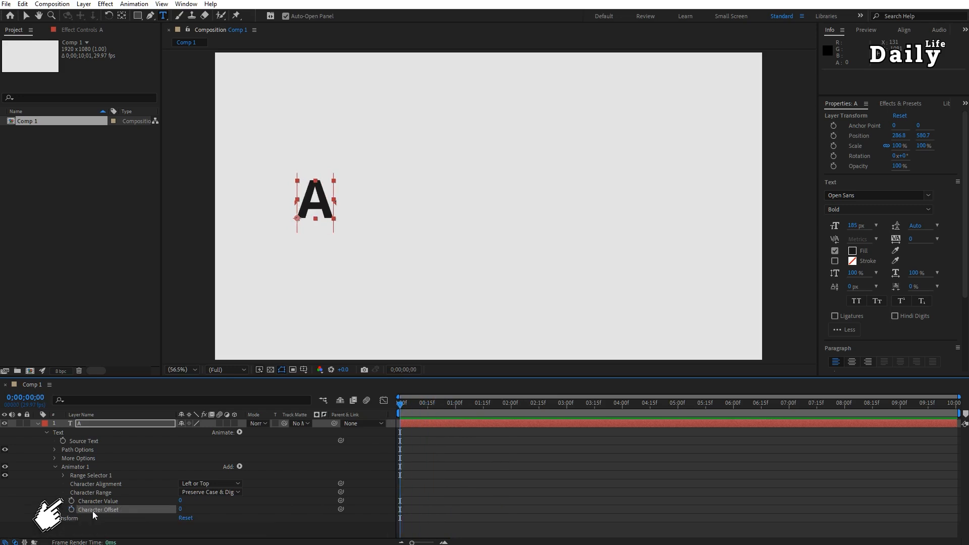
- Raise Character Value to 123 with keyframing enabled, and delete Animator 1 from the text layer
drag(180, 503, 208, 503)
click(71, 501)
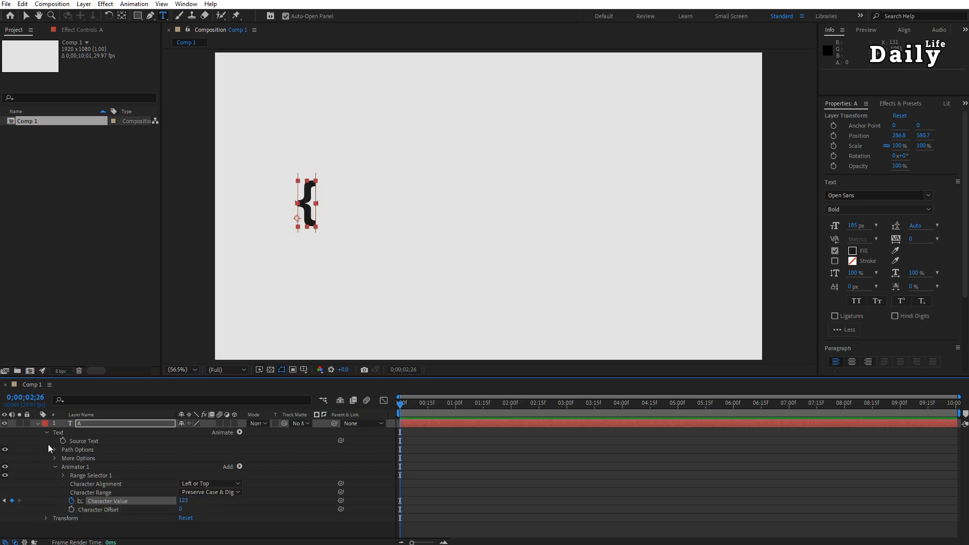
click(80, 467)
key(Delete)
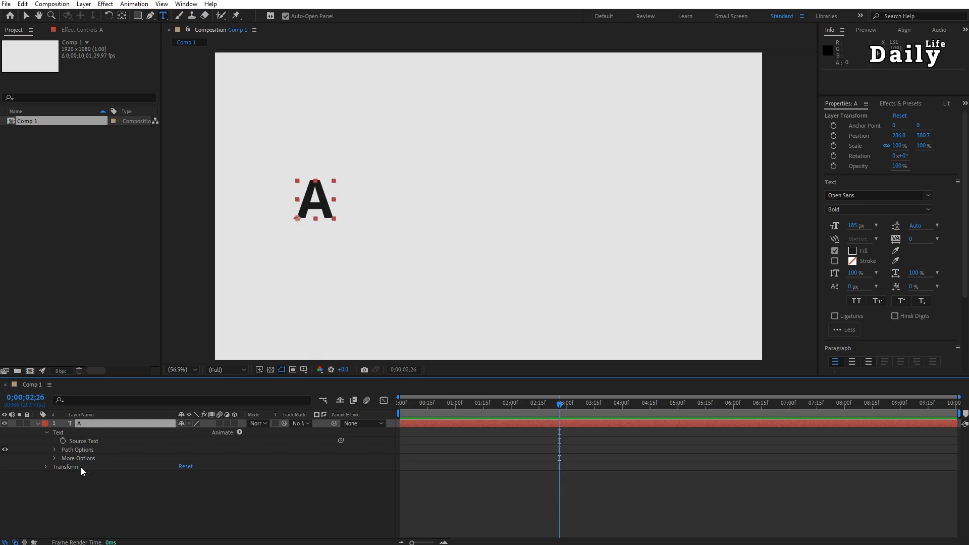
- Replace the layer's text with "Animator Tools"
double_click(68, 422)
text(Anim)
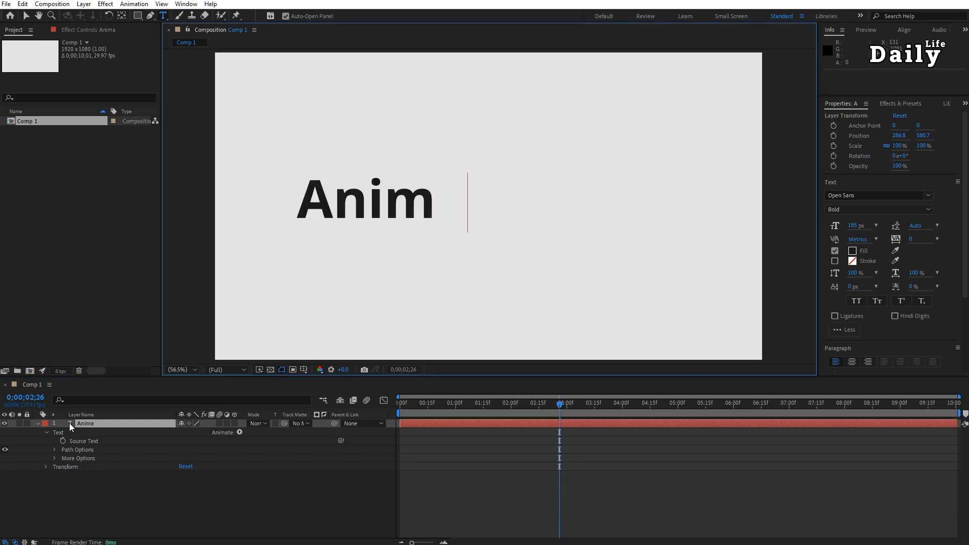
text(ator Tools)
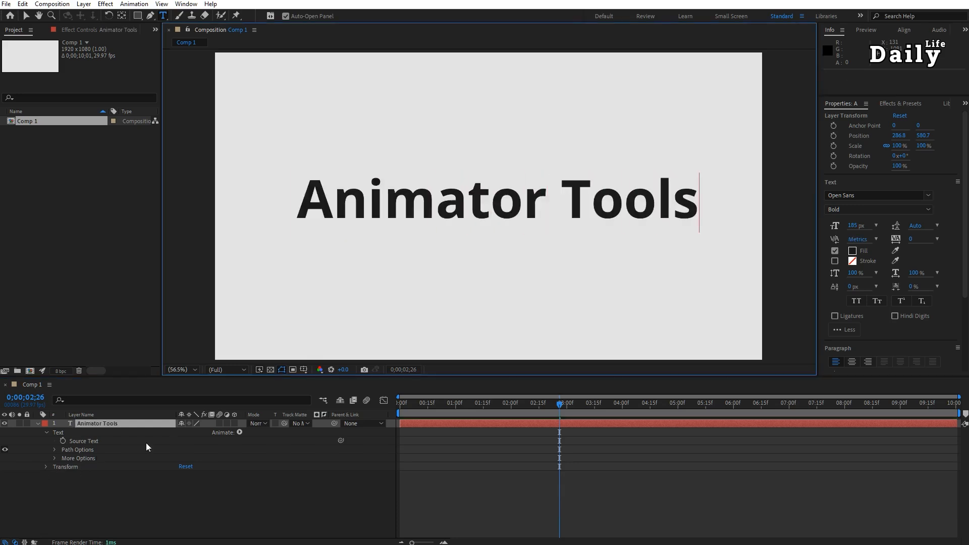
- Add a Blur animator with a blur of about 42 to the text, and delete that animator
click(239, 432)
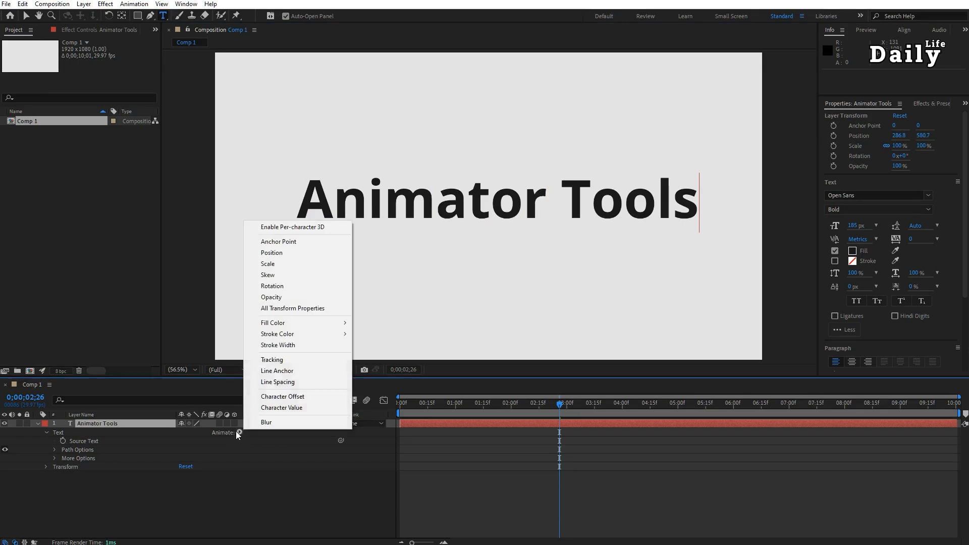
click(293, 422)
drag(201, 483, 220, 487)
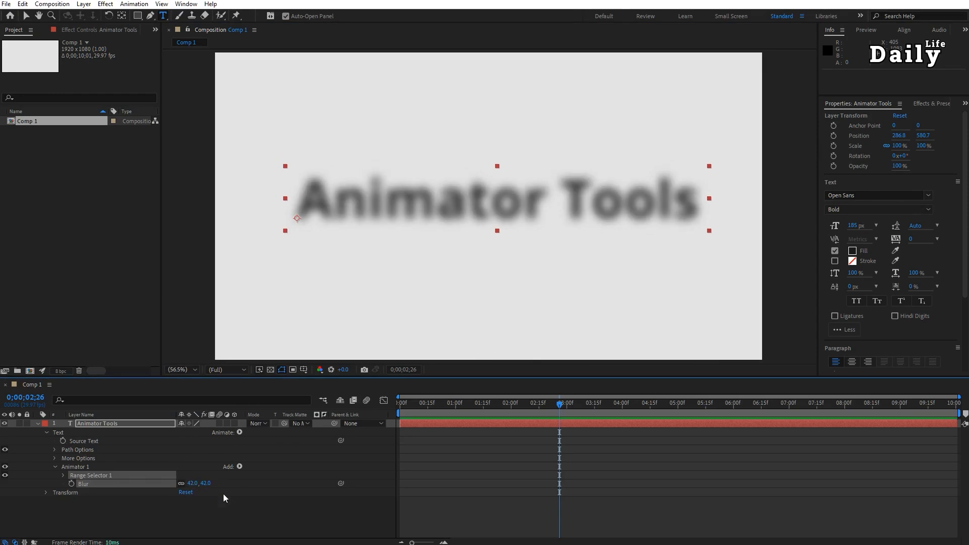
click(88, 468)
key(Delete)
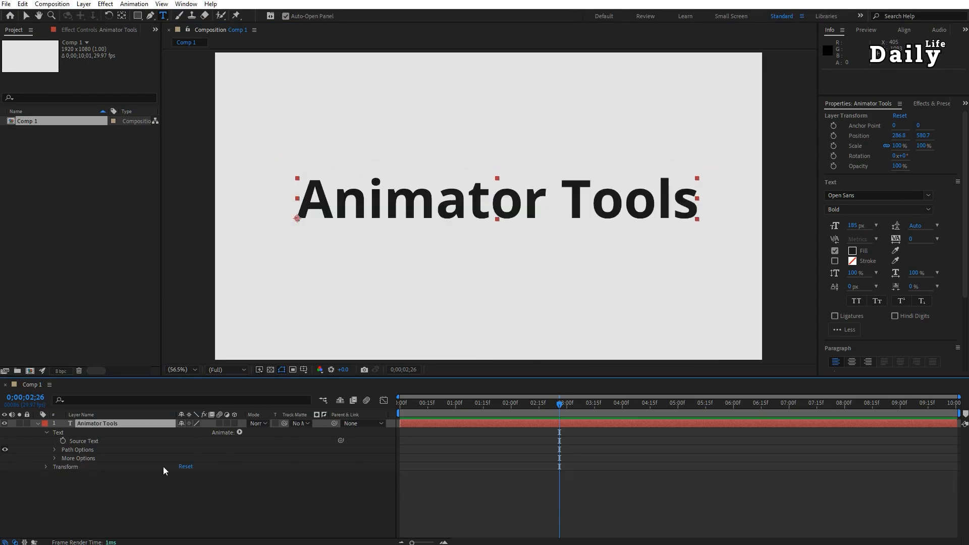
- Add an animator with All Transform Properties to the text layer and enable per-character 3D
click(239, 433)
click(300, 310)
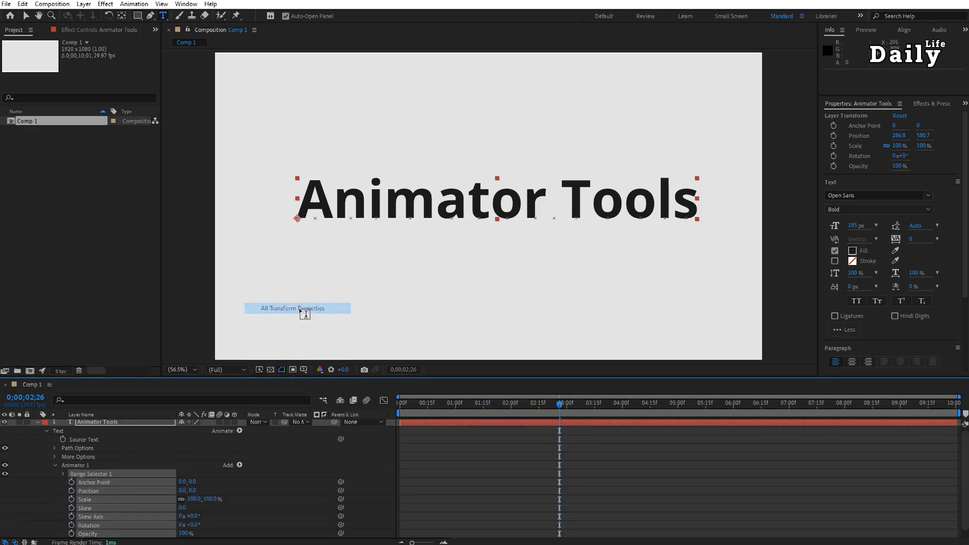
click(239, 465)
mouse_move(264, 469)
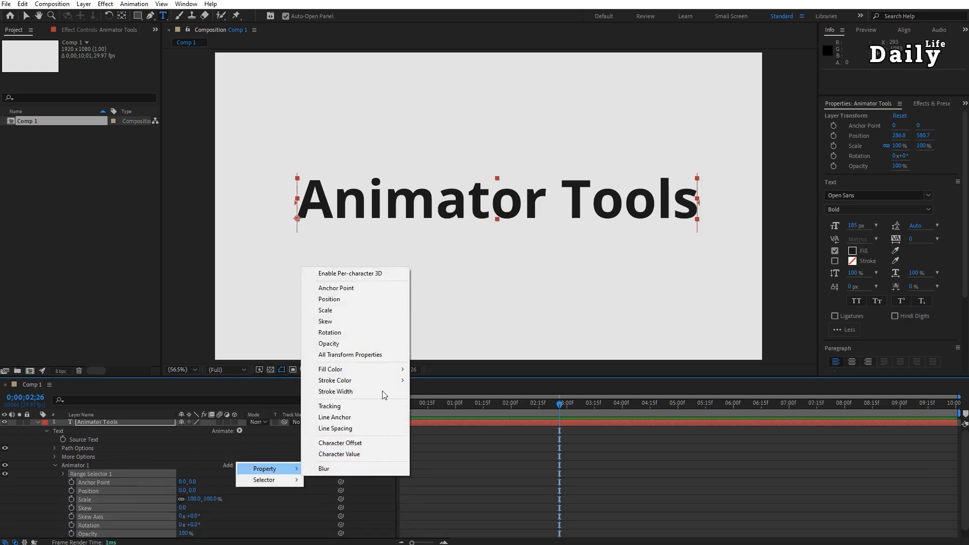
click(369, 274)
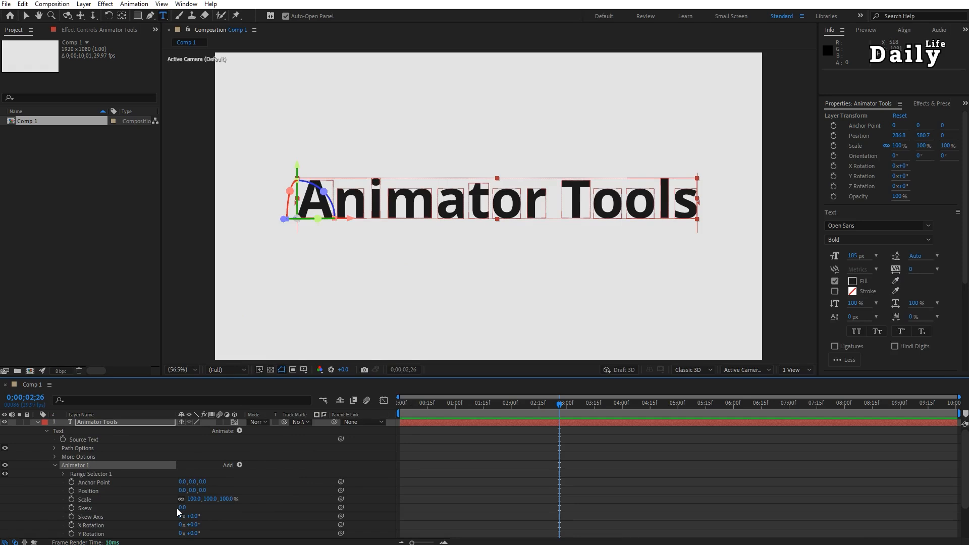
- Adjust Animator 1's Position and undo the last change, leaving its Z value at 50
drag(182, 490, 206, 491)
key(ctrl+z)
scroll(216, 501, down, 2)
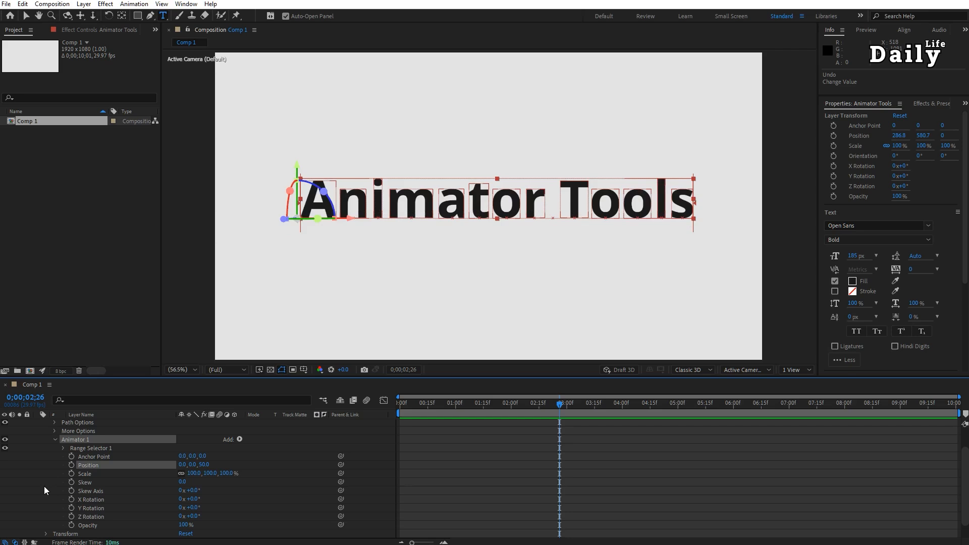
- Deselect everything and add a Tracking property to the text layer as a separate second animator
key(F2)
scroll(255, 473, up, 1)
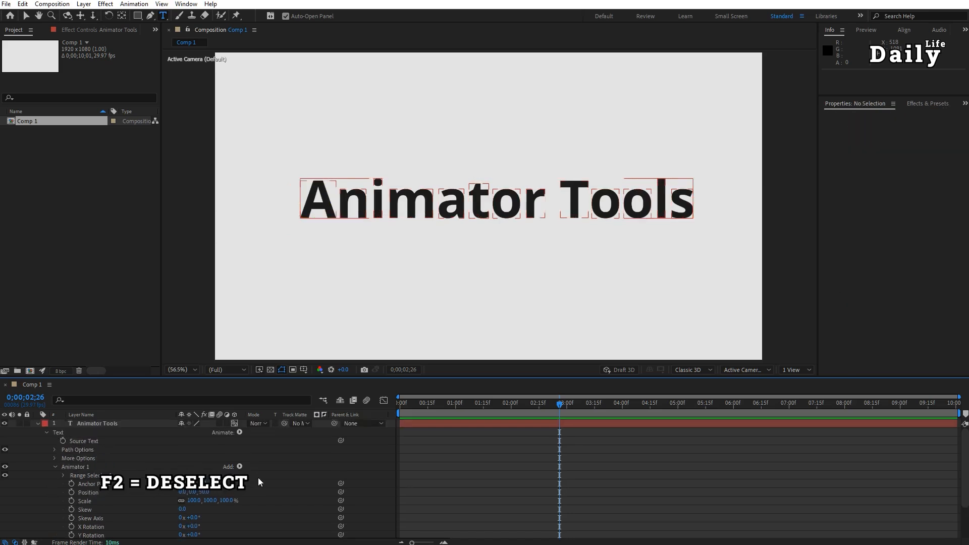
click(238, 432)
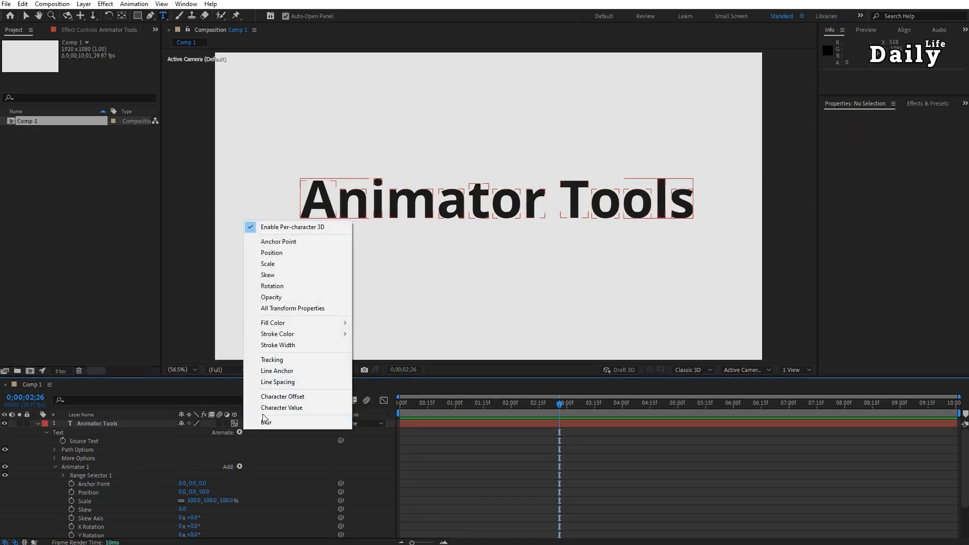
click(273, 359)
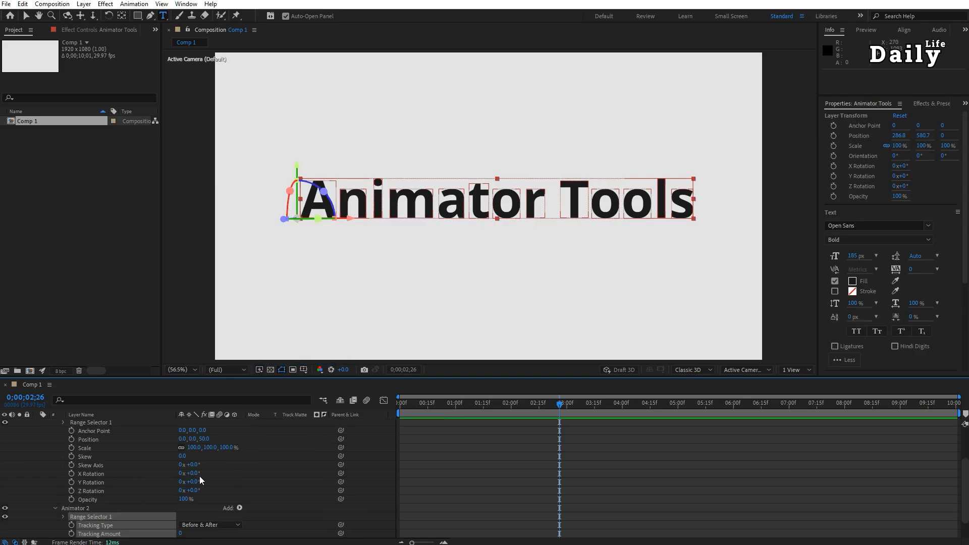
scroll(76, 474, up, 1)
scroll(86, 505, down, 2)
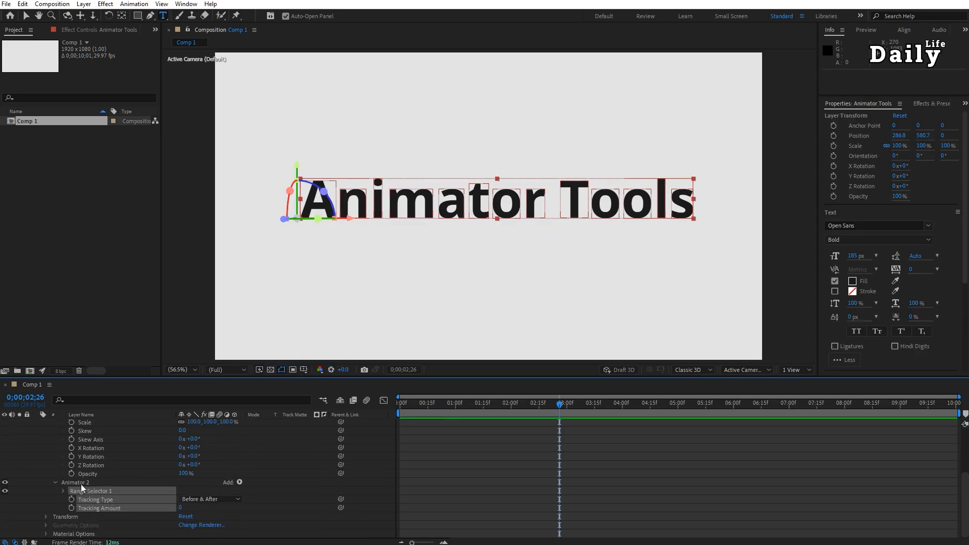